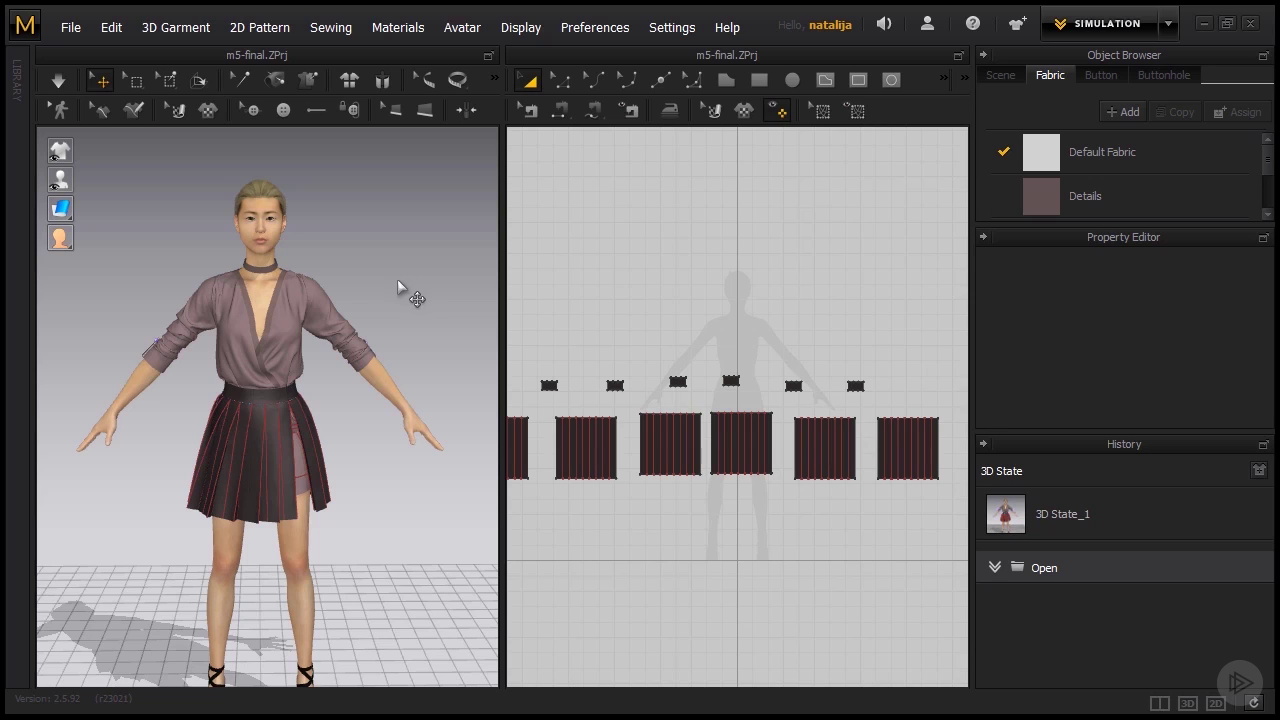
With the avatar's X-ray joints shown and simulation running, rotate the left upper arm down toward the body.
mouse_move(68, 186)
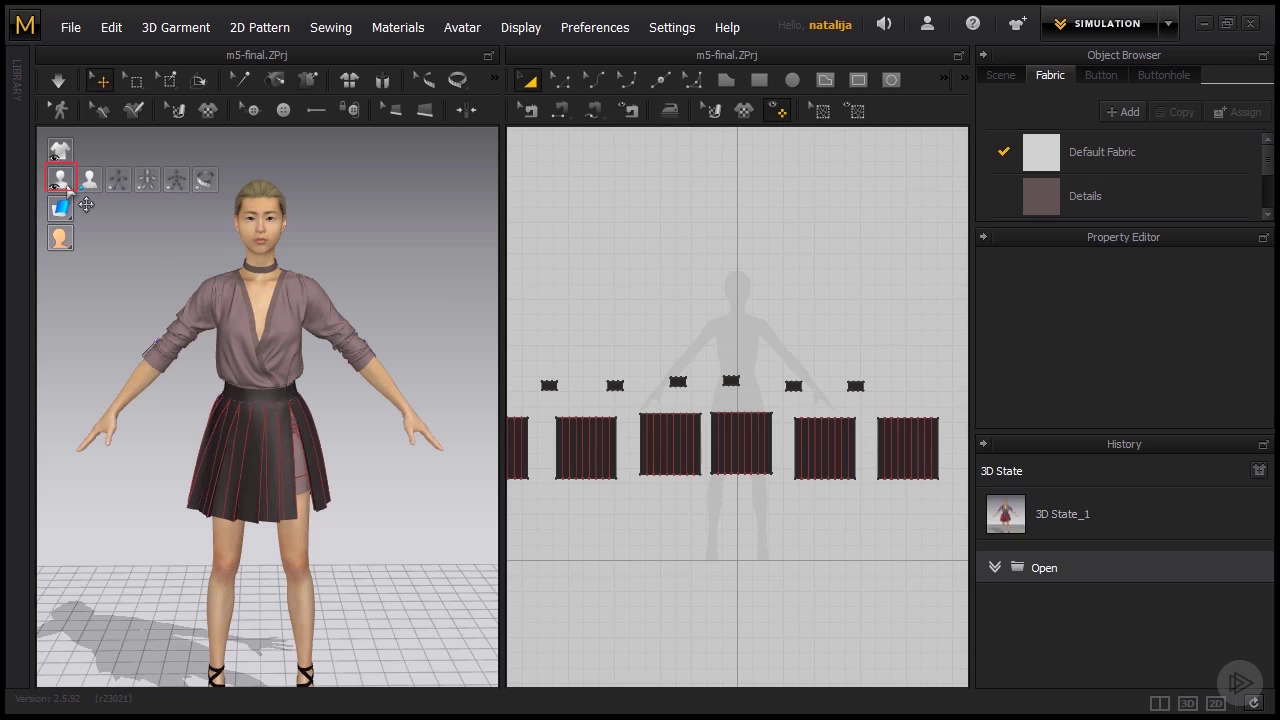
left_click(177, 182)
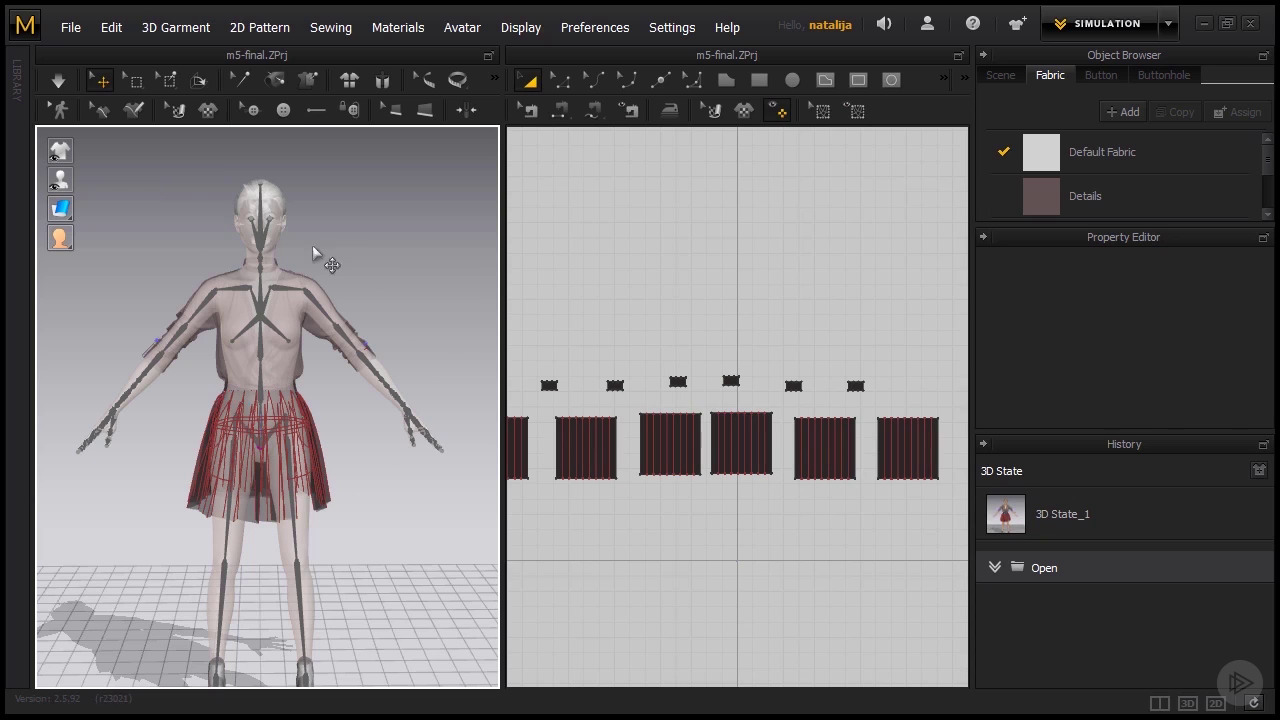
left_click(323, 313)
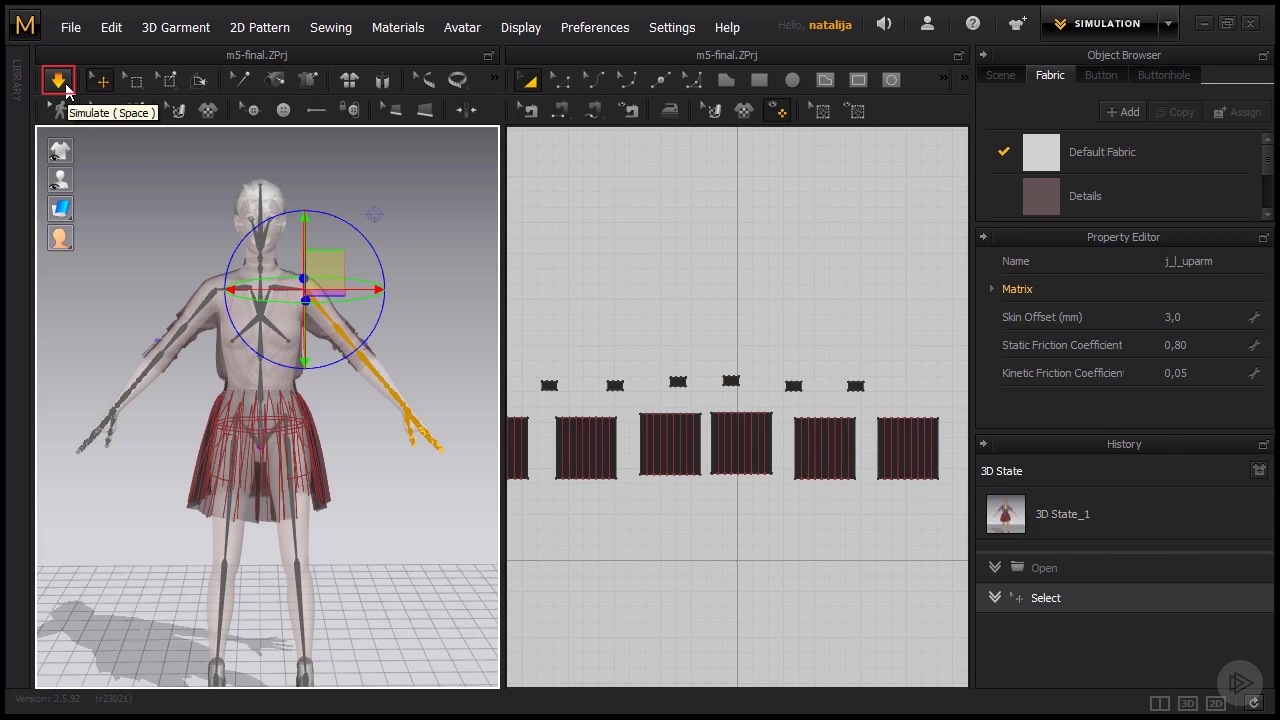
left_click(66, 89)
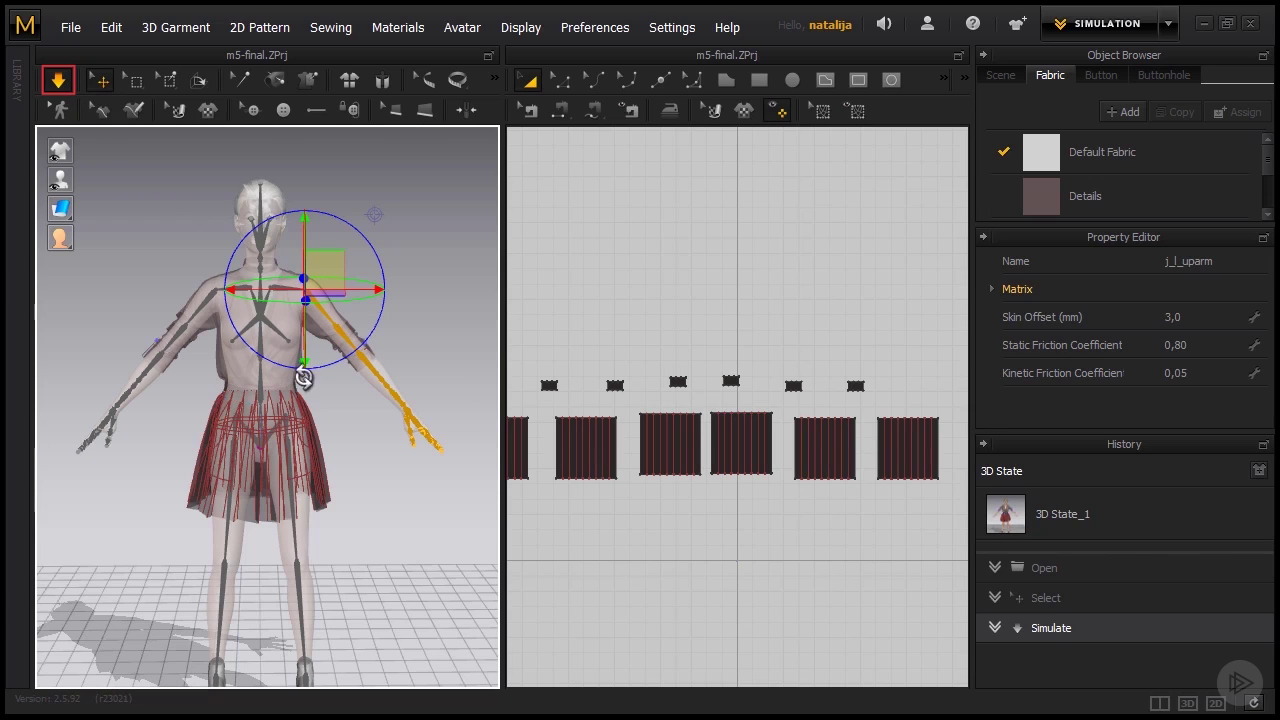
key("space")
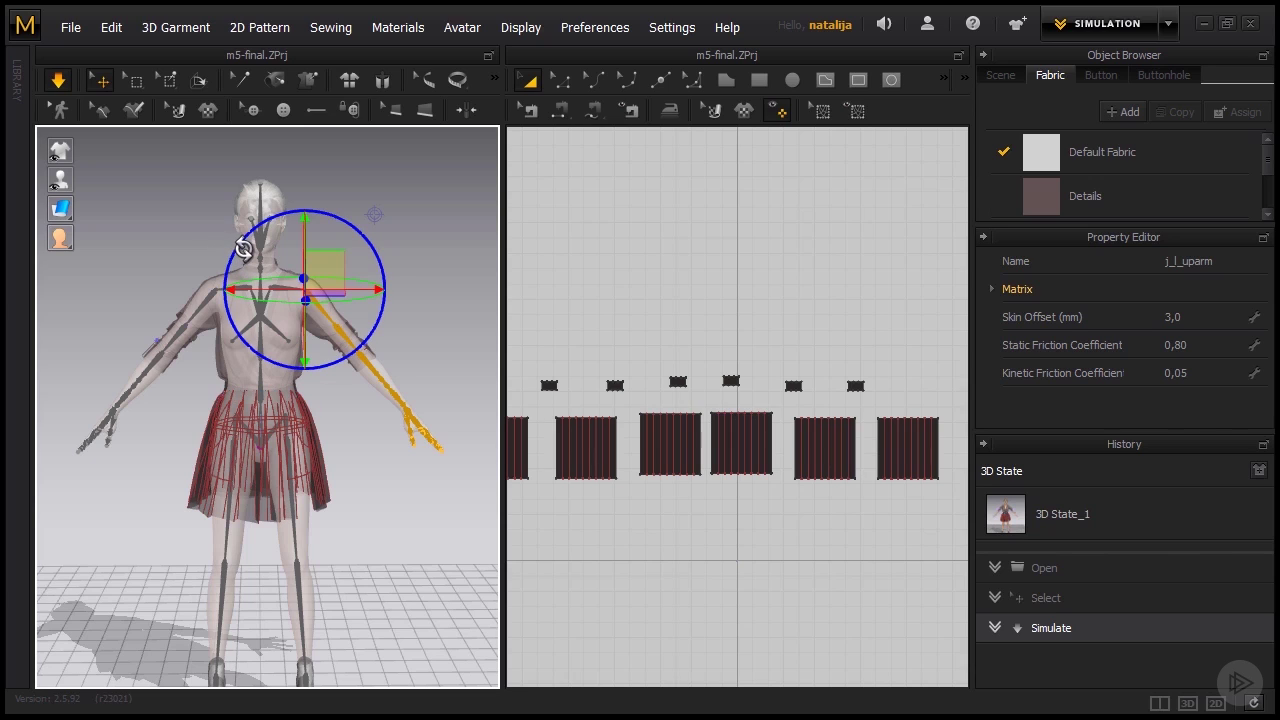
left_click_drag(243, 248, 264, 250)
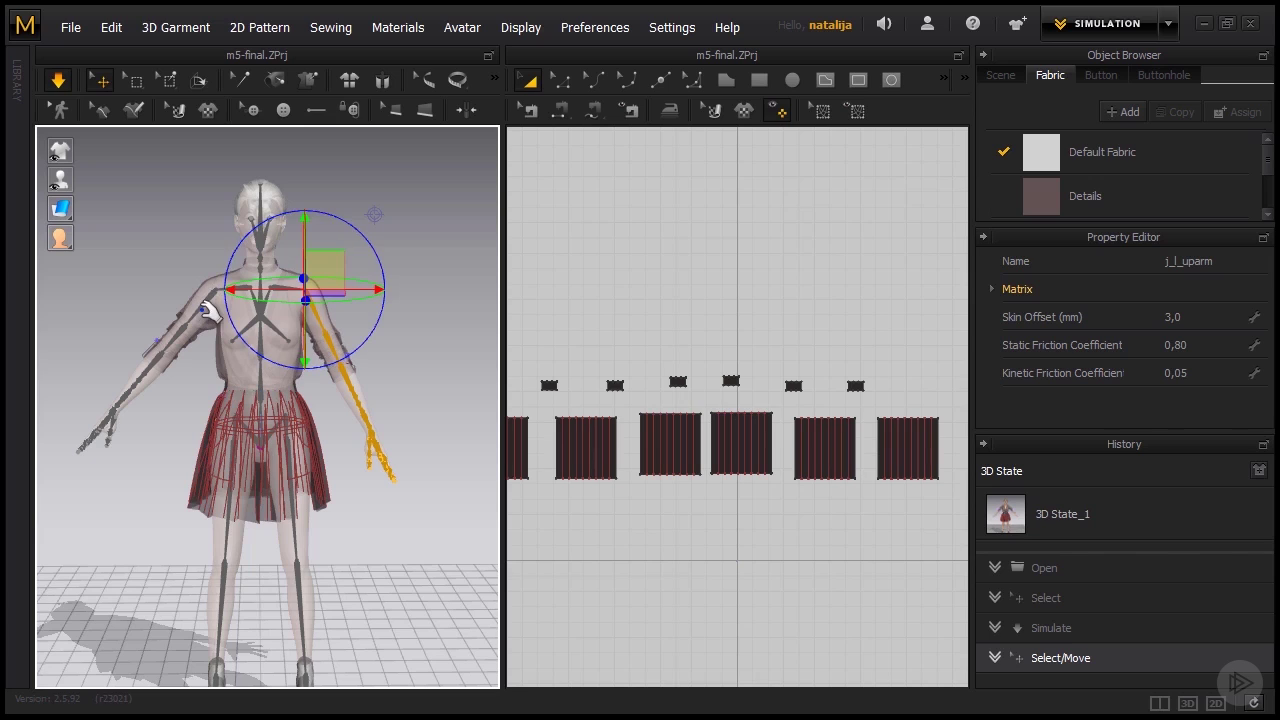
Rotate the avatar's right upper arm joint down toward the body to match the left arm.
left_click(210, 308)
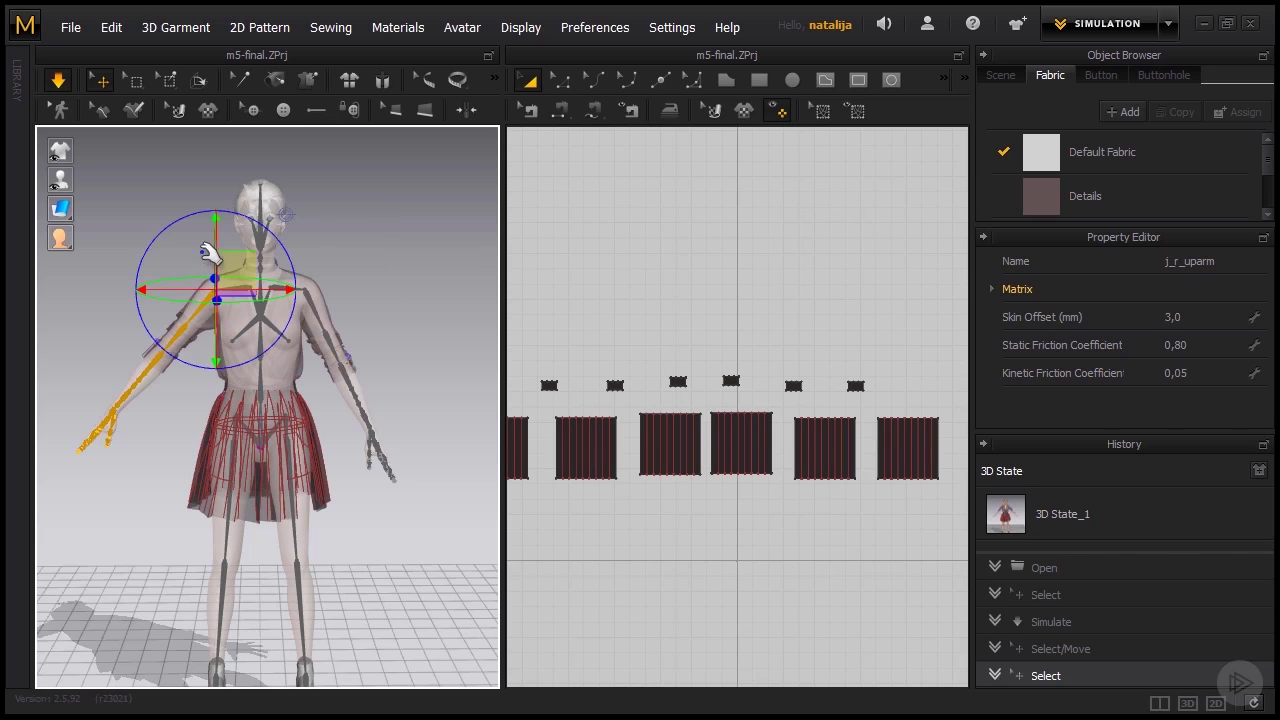
left_click_drag(165, 229, 150, 240)
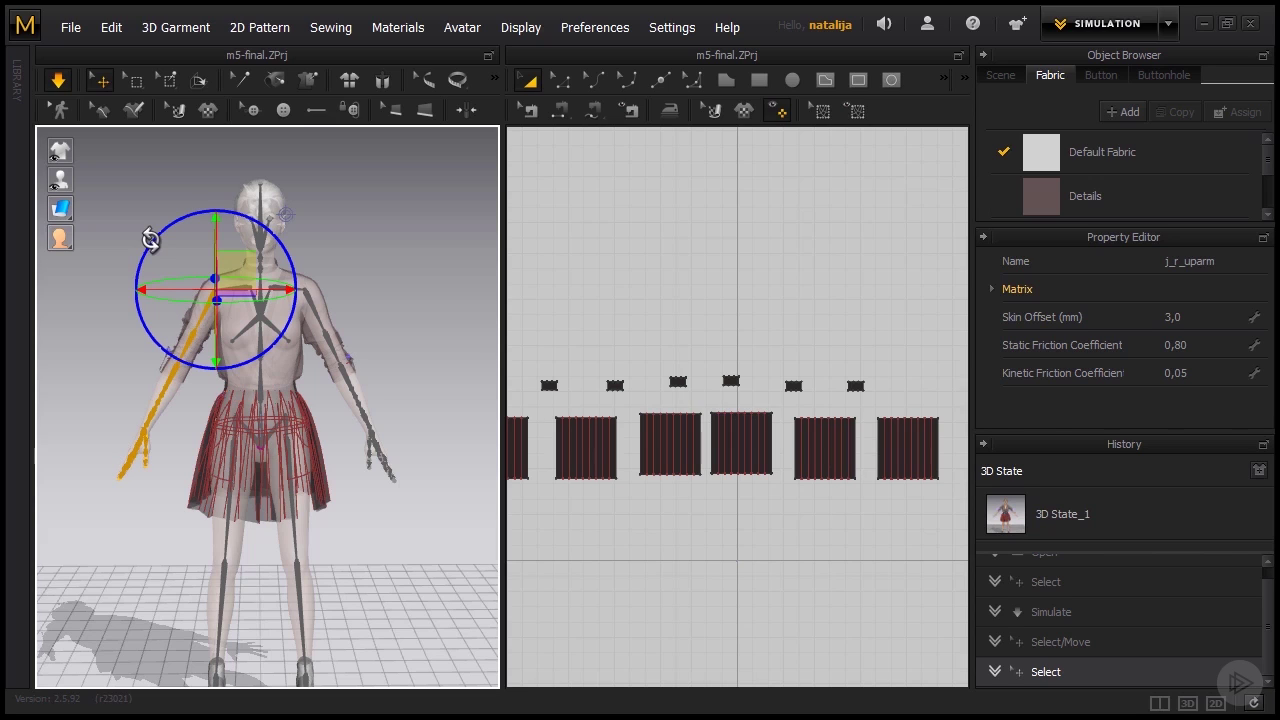
left_click(166, 345)
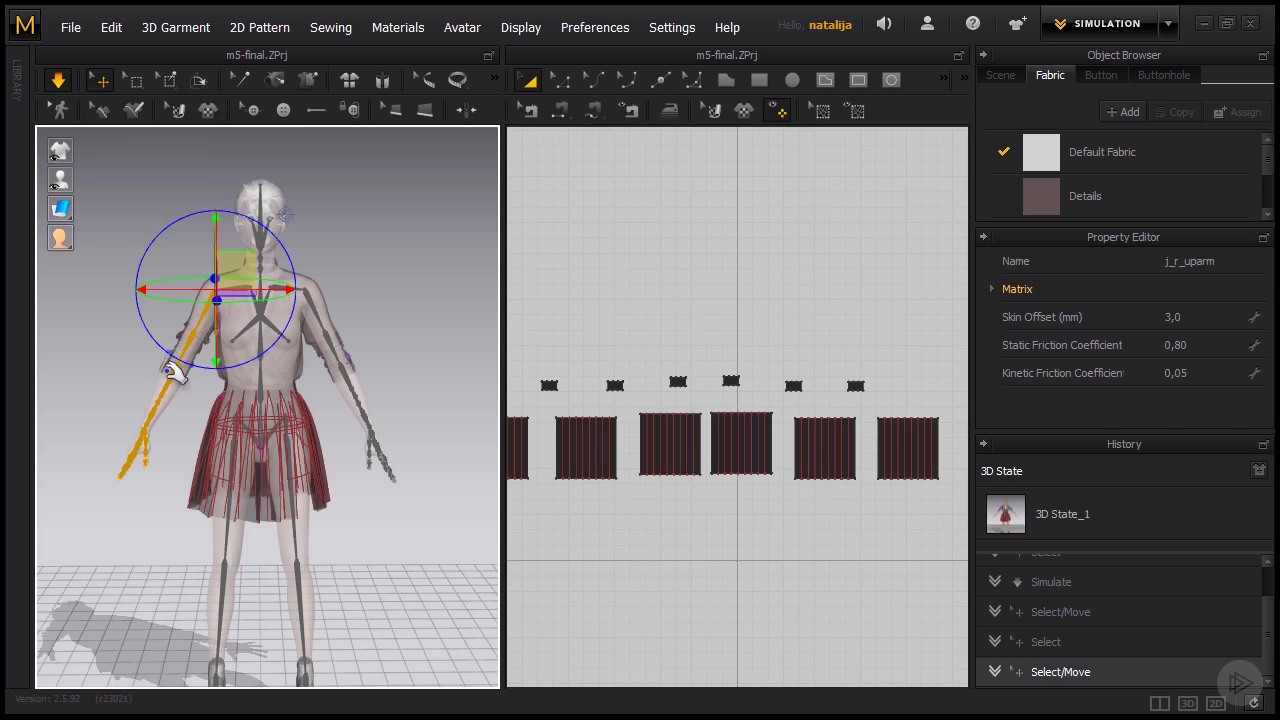
right_click_drag(175, 371, 155, 366)
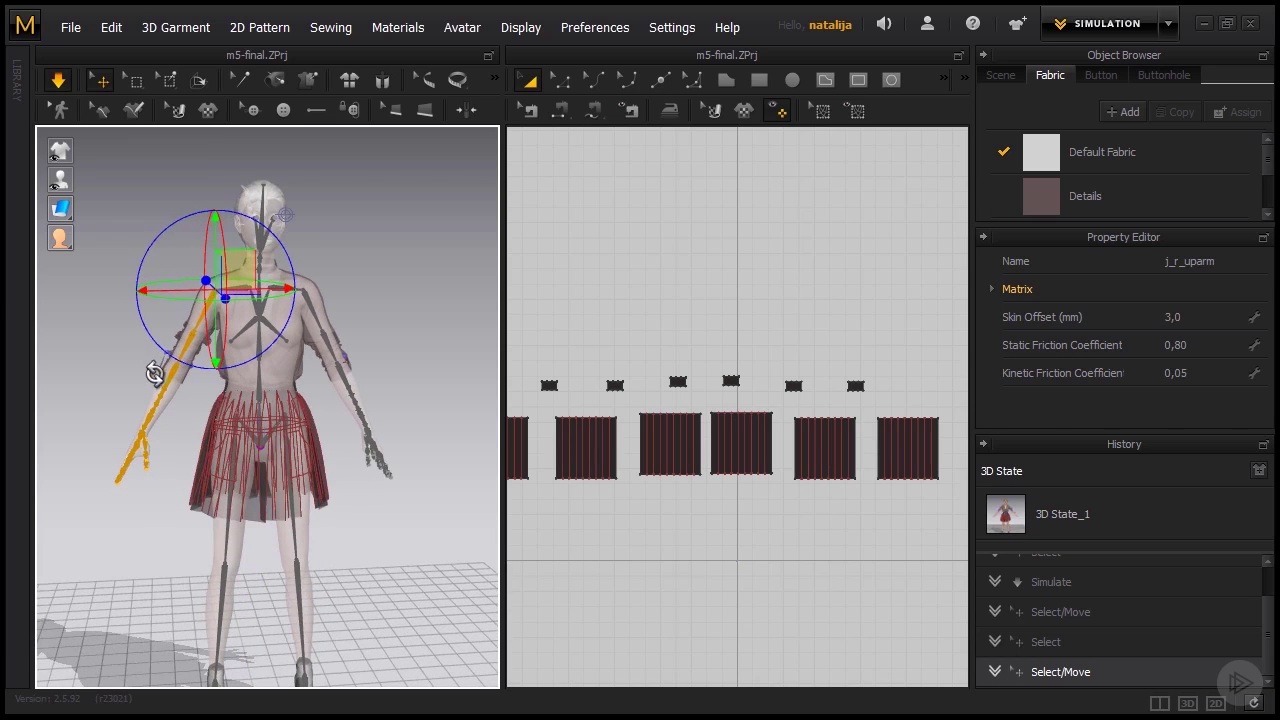
Rotate the right and left thigh joints inward to bring the avatar's legs closer together.
left_click(245, 456)
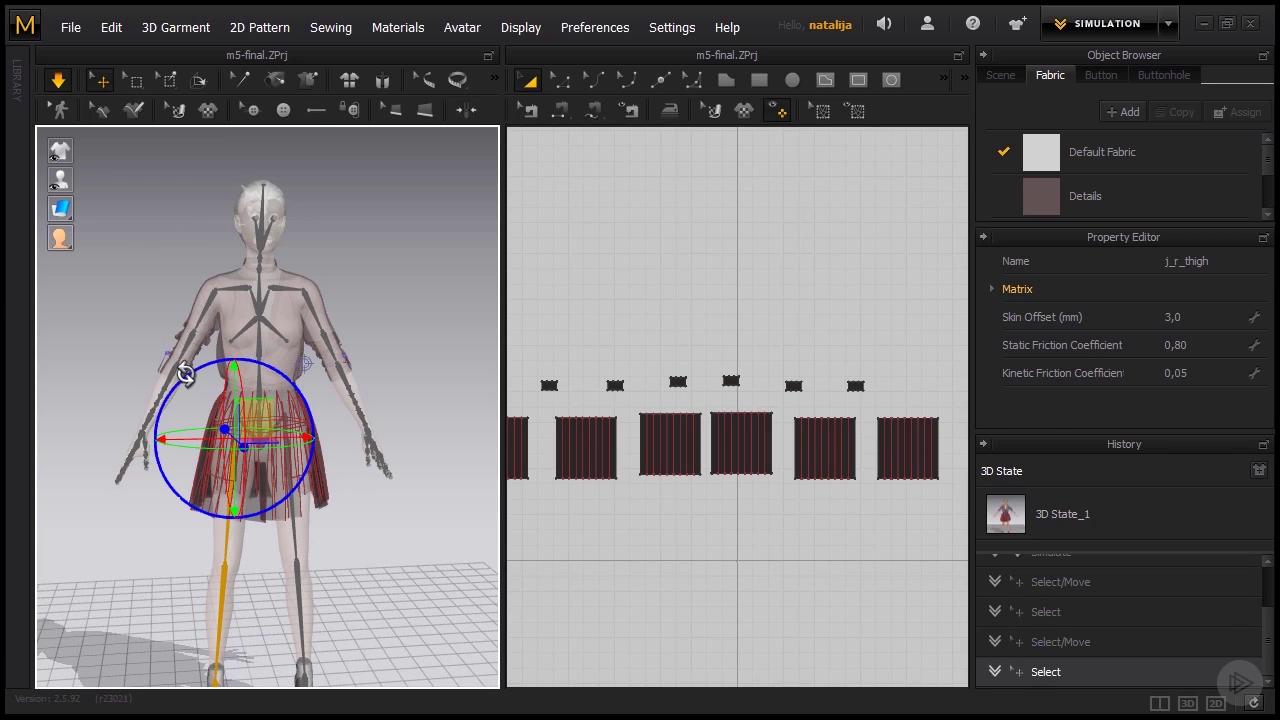
left_click_drag(180, 373, 215, 364)
left_click(298, 472)
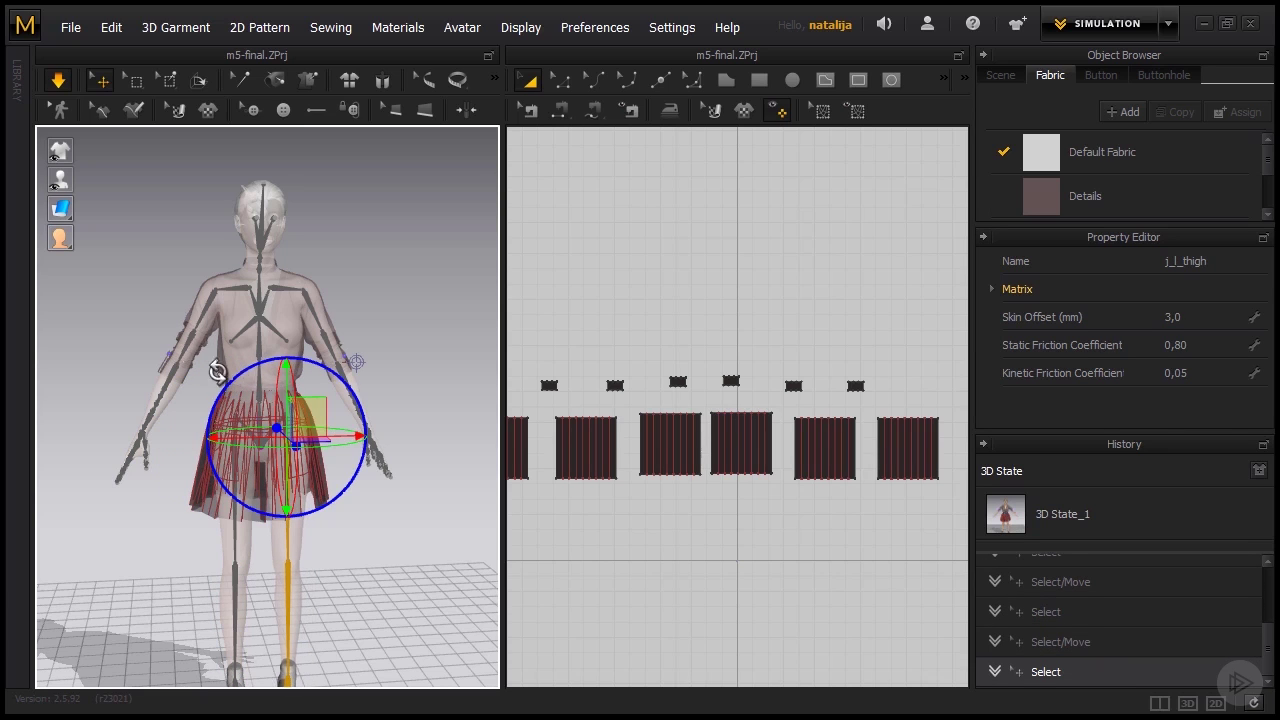
Lower the right upper arm further toward the body and deselect the joint.
left_click(212, 318)
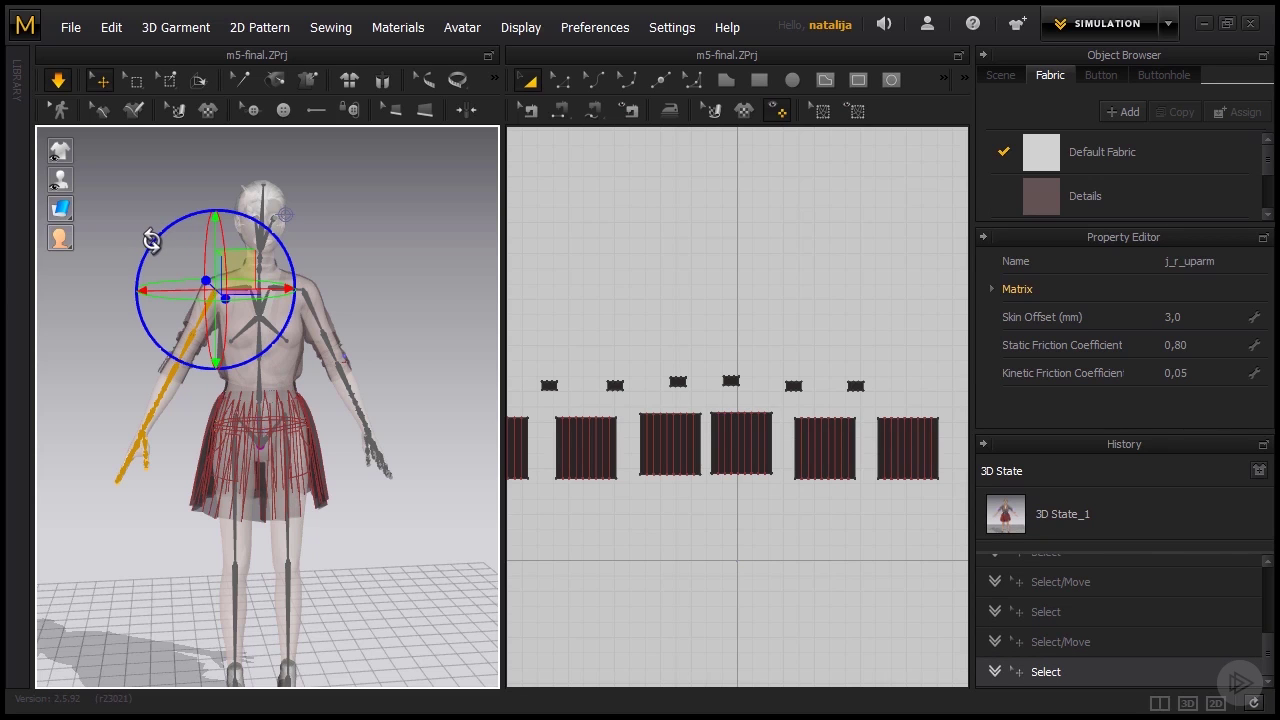
left_click_drag(151, 240, 146, 422)
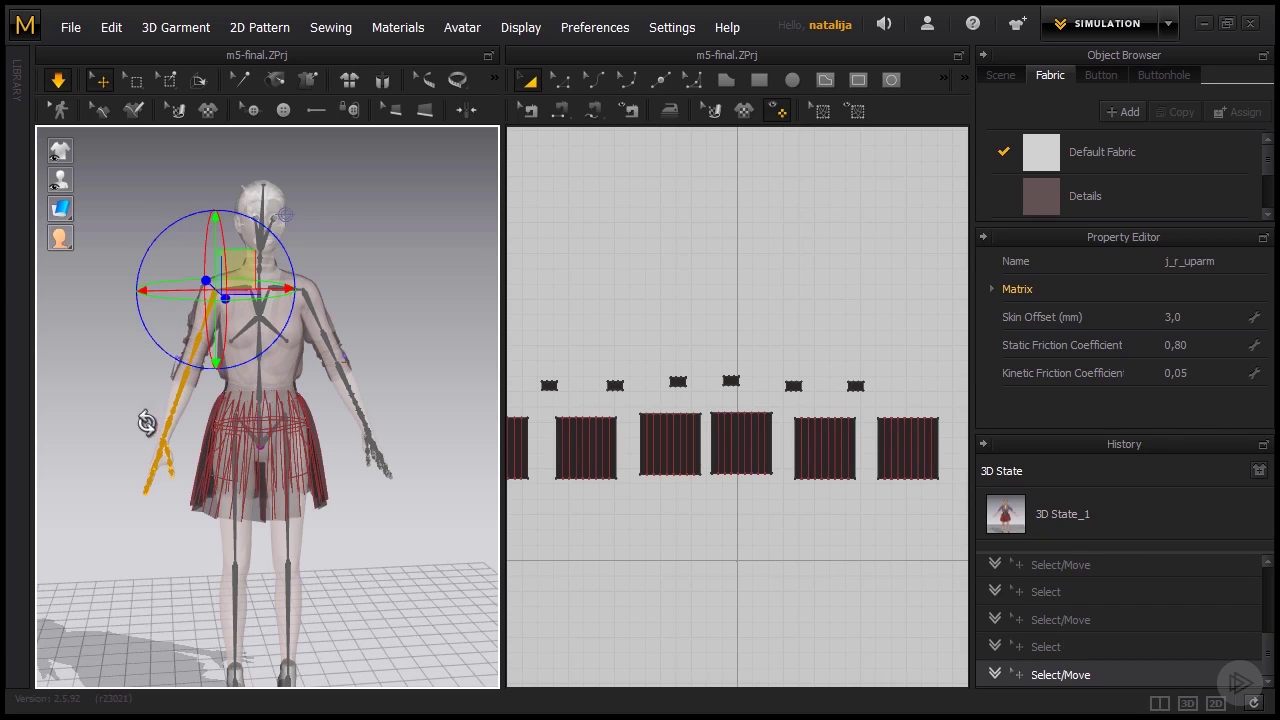
key("ctrl+z")
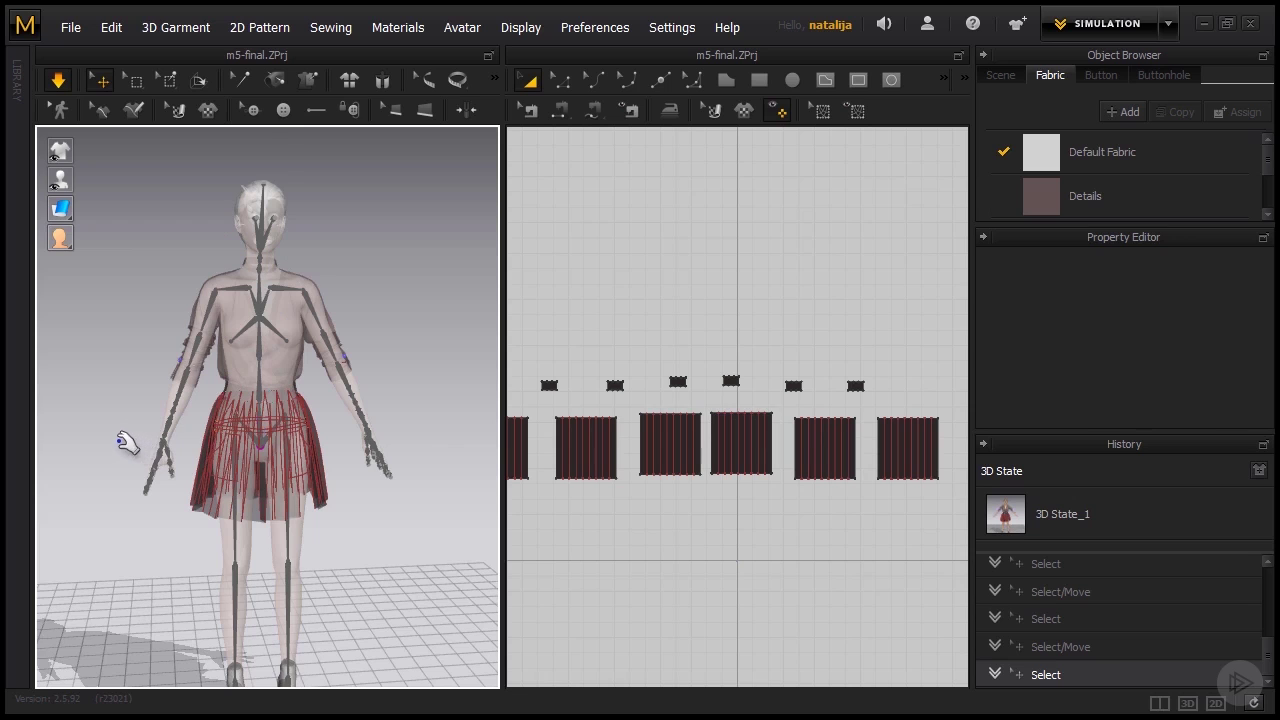
Rotate the second index finger joint of the right hand inward toward the skirt, then deselect it.
scroll(126, 443, "up", 8)
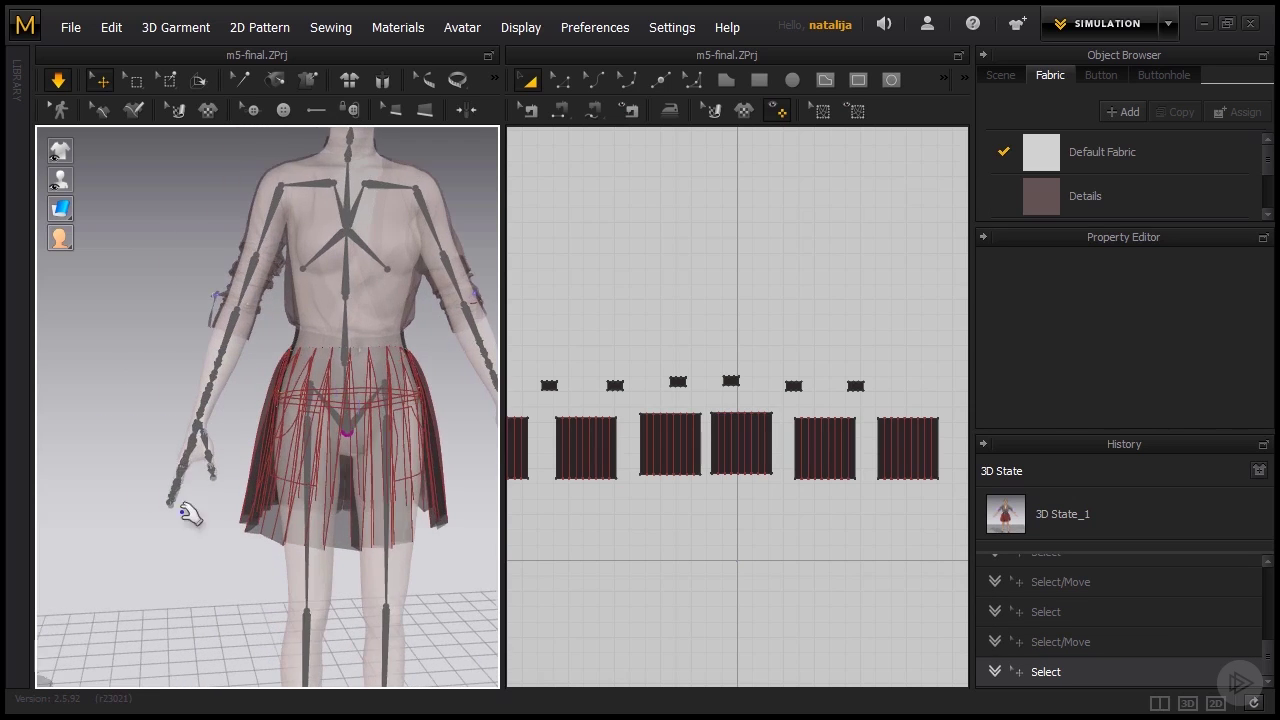
scroll(175, 514, "up", 5)
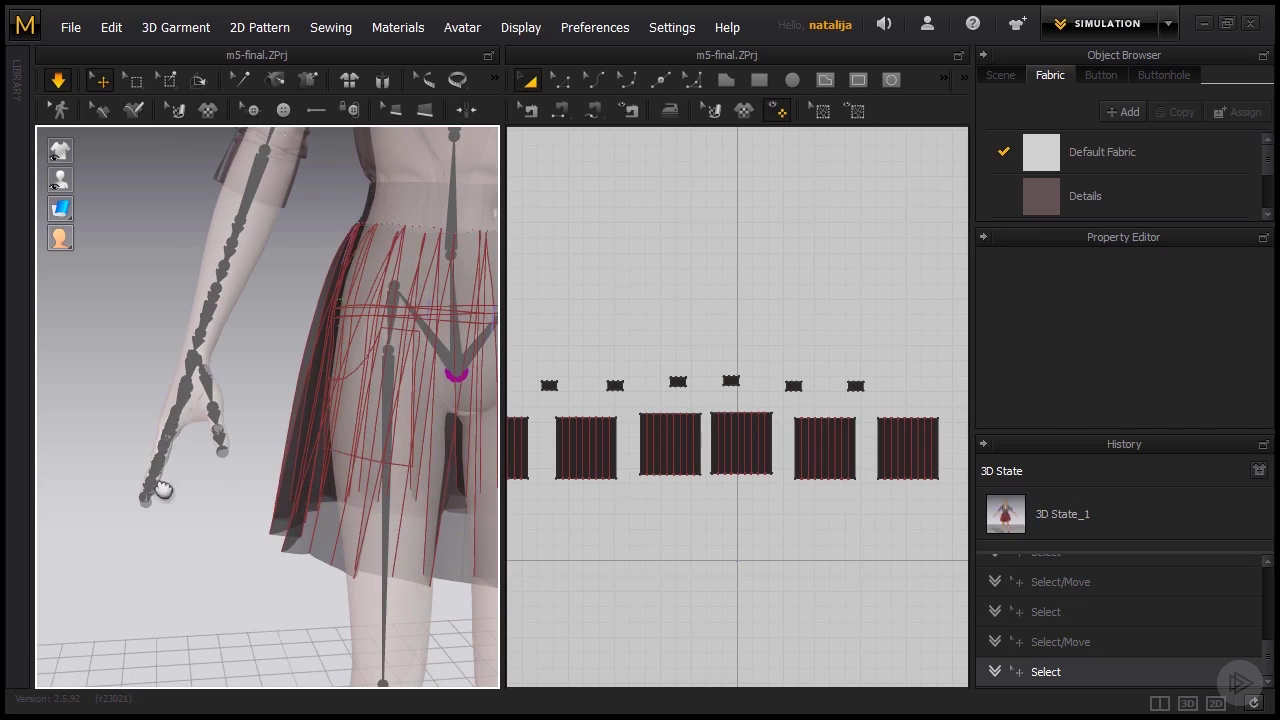
left_click(155, 460)
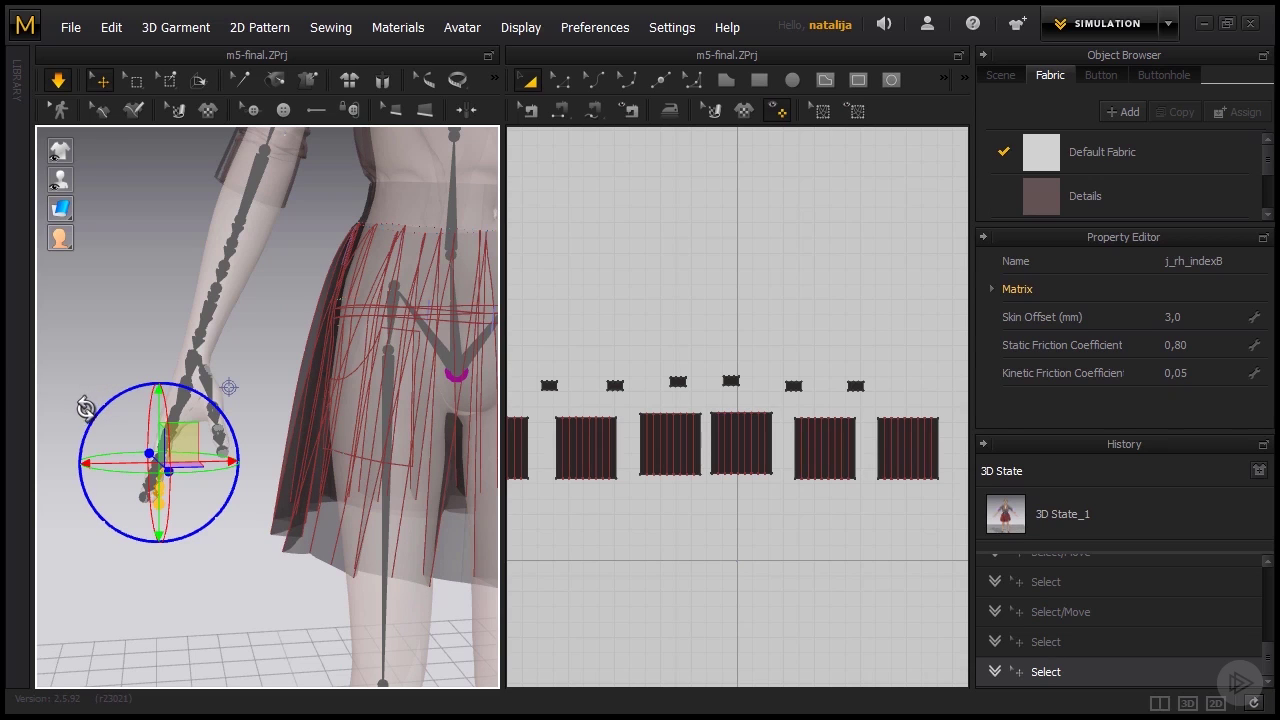
mouse_move(83, 406)
left_mouse_down()
mouse_move(73, 418)
mouse_move(86, 404)
left_mouse_up()
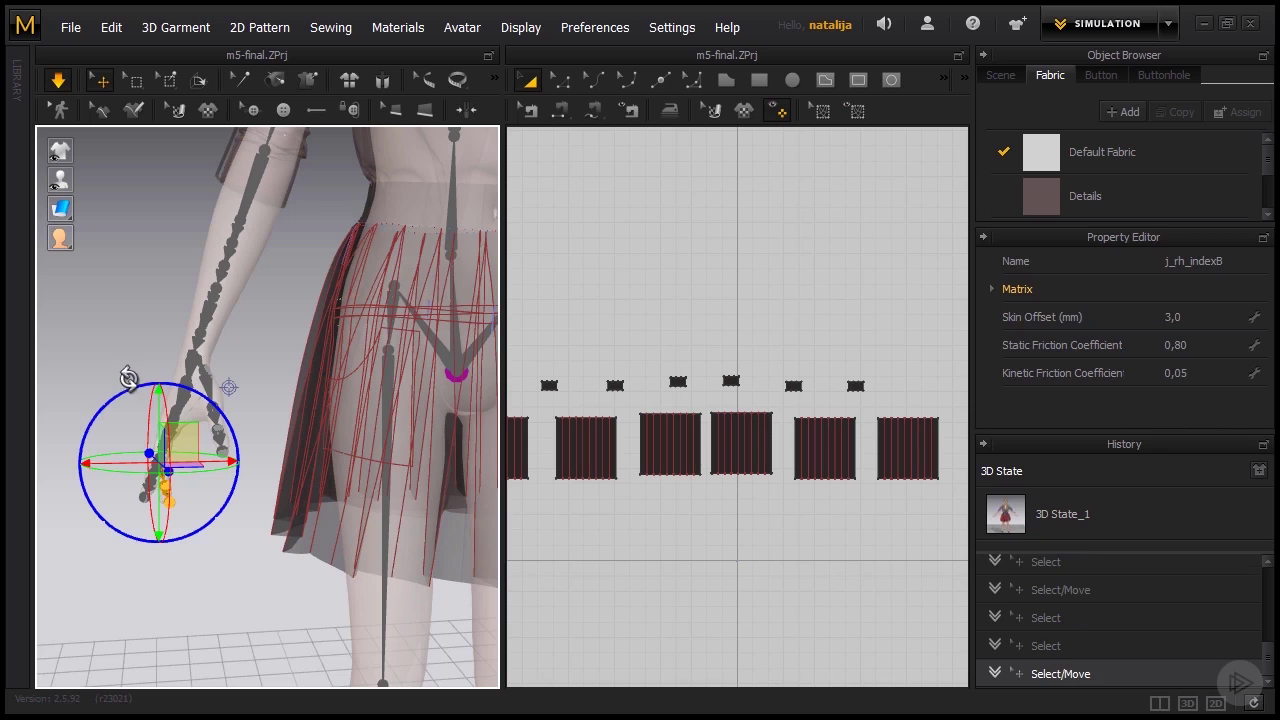
left_click(129, 371)
Rotate the second middle finger joint of the right hand inward toward the index finger.
scroll(175, 505, "up", 2)
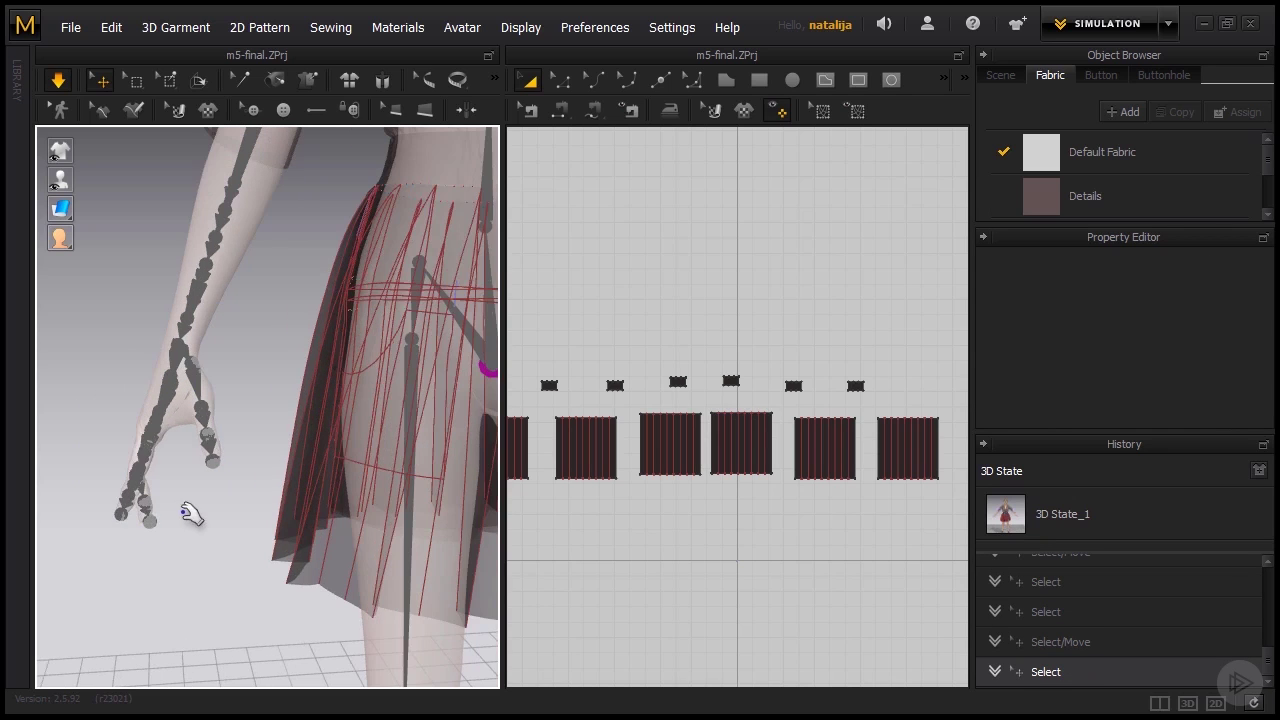
scroll(214, 520, "up", 1)
mouse_move(218, 524)
right_mouse_down()
mouse_move(264, 507)
mouse_move(195, 525)
right_mouse_up()
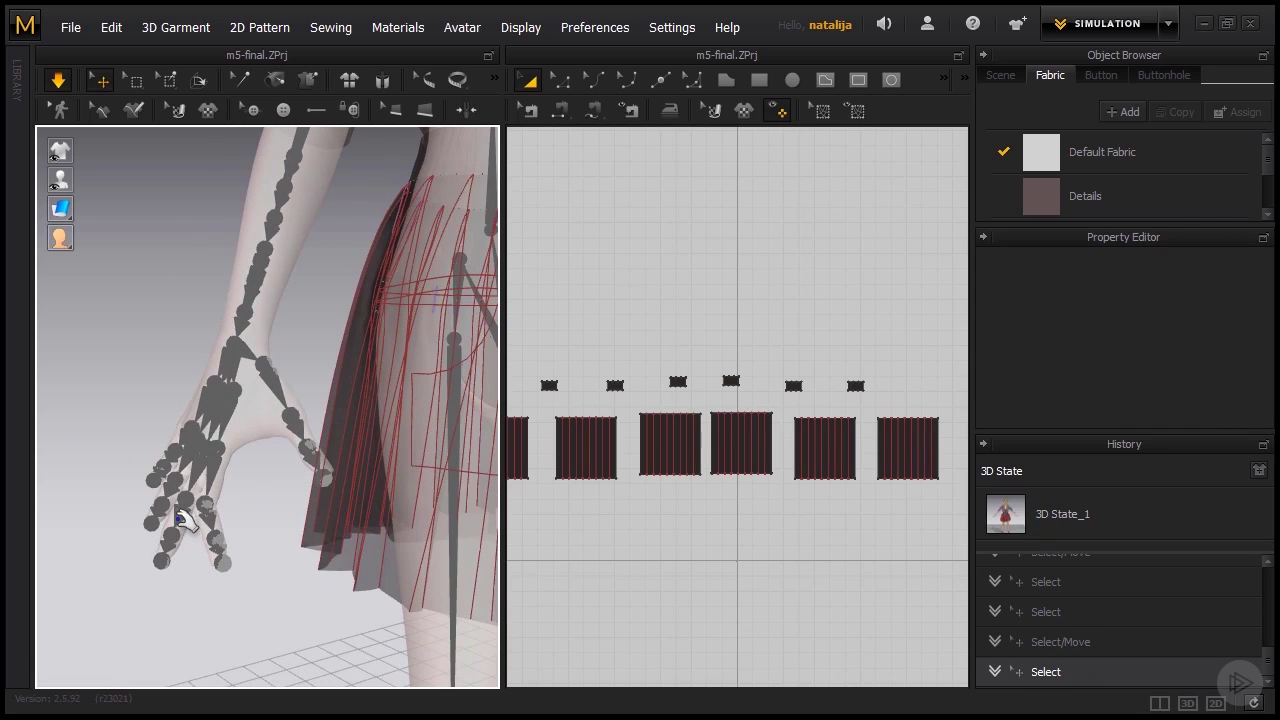
left_click(145, 472)
right_click_drag(145, 472, 111, 427)
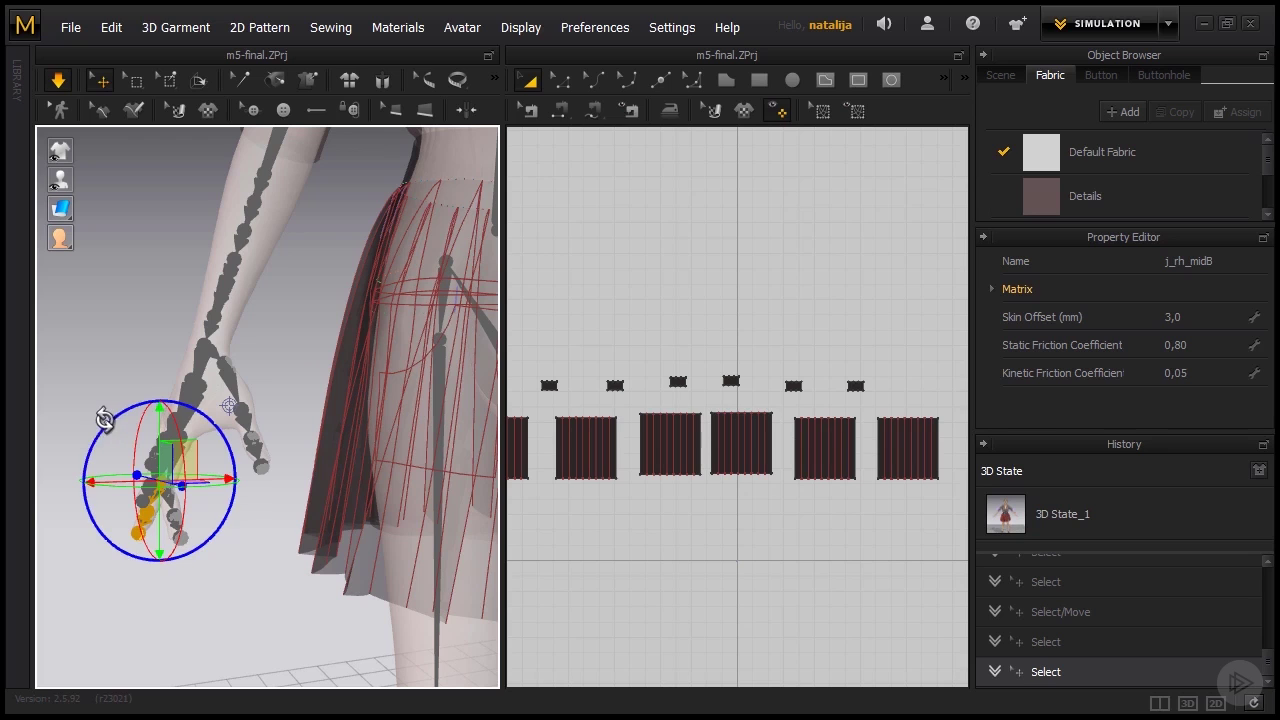
left_click_drag(103, 420, 86, 440)
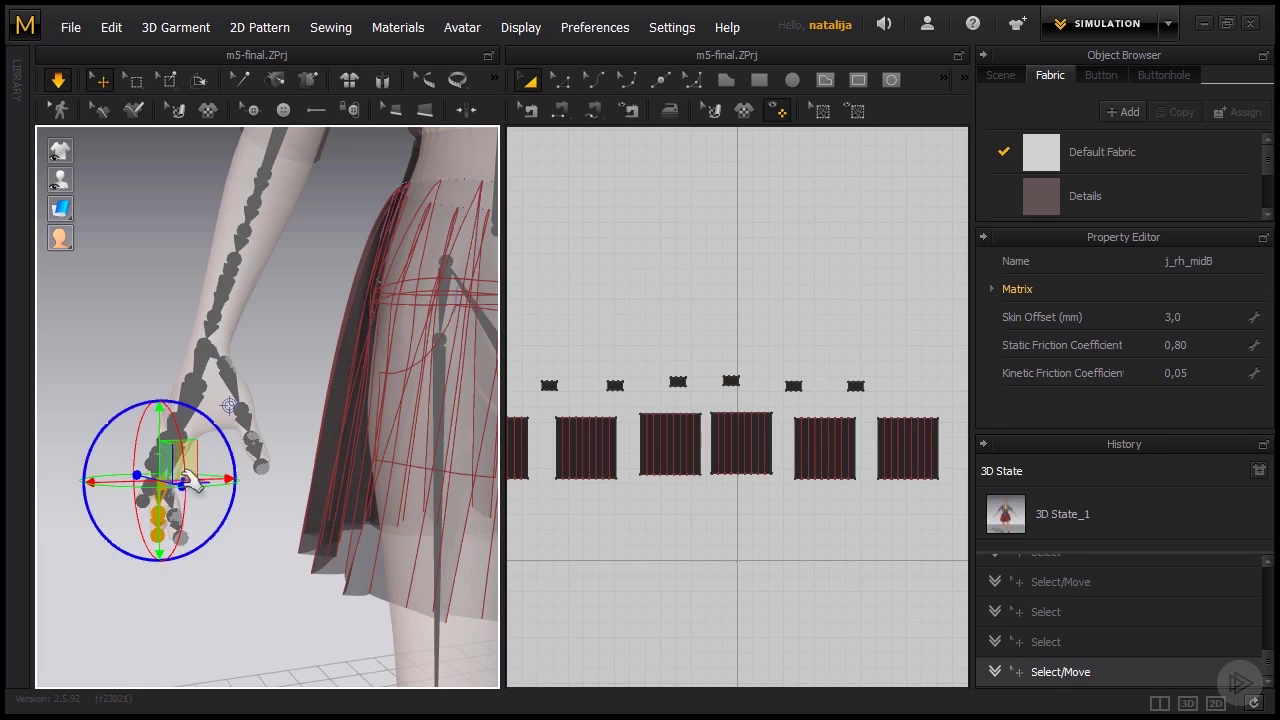
Return to the textured avatar display and examine the full figure and garment drape in the adjusted pose.
scroll(252, 373, "down", 3)
key("8")
key("2")
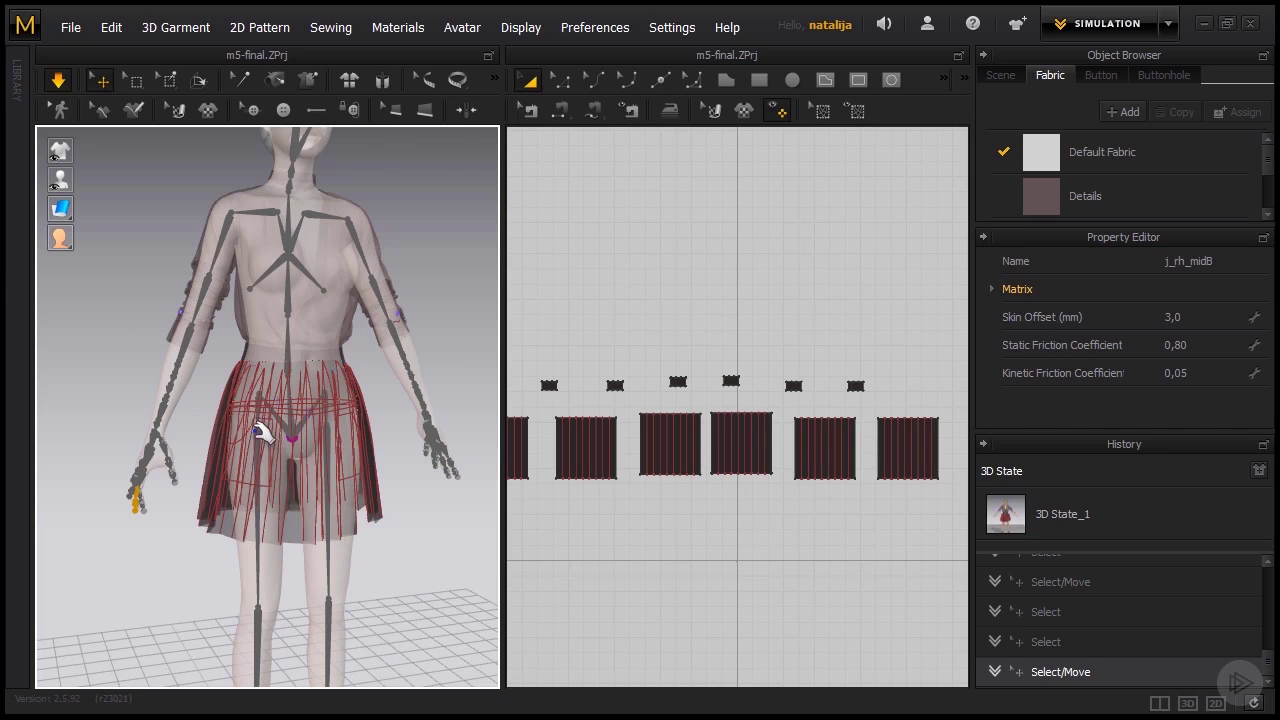
scroll(352, 438, "down", 2)
mouse_move(423, 409)
right_mouse_down()
mouse_move(449, 397)
mouse_move(420, 397)
mouse_move(441, 404)
right_mouse_up()
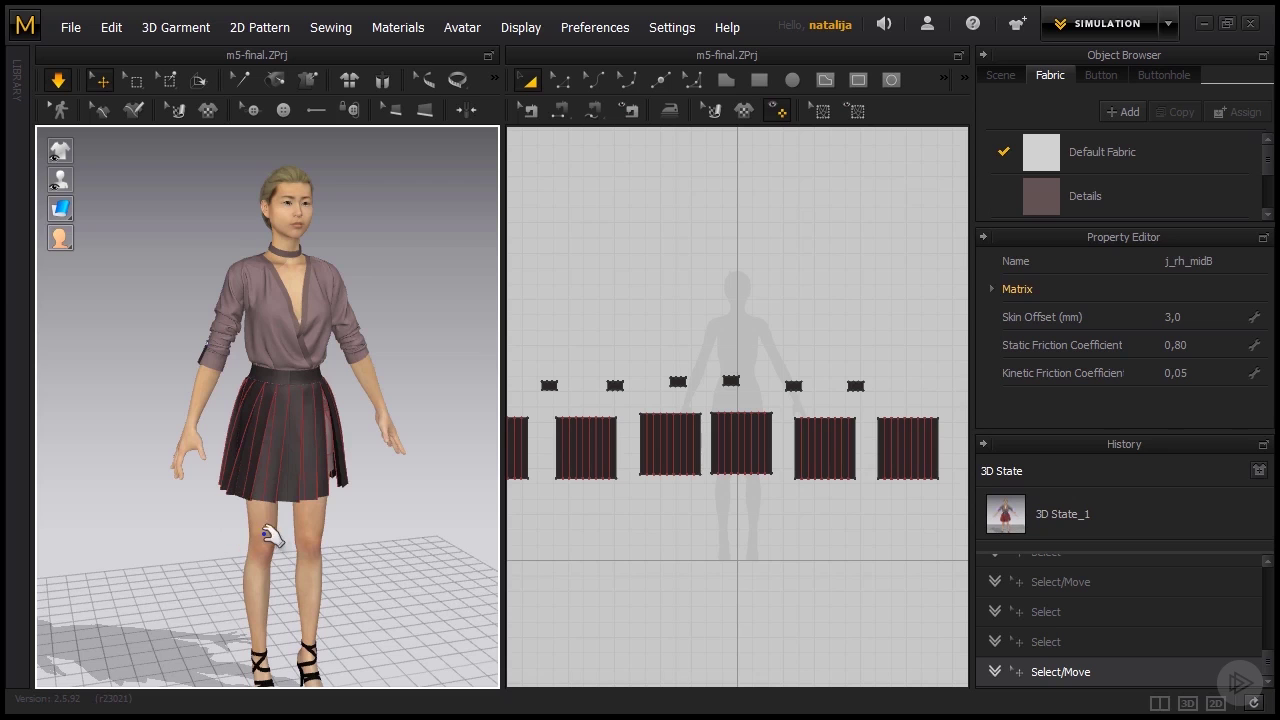
right_click_drag(270, 537, 154, 526)
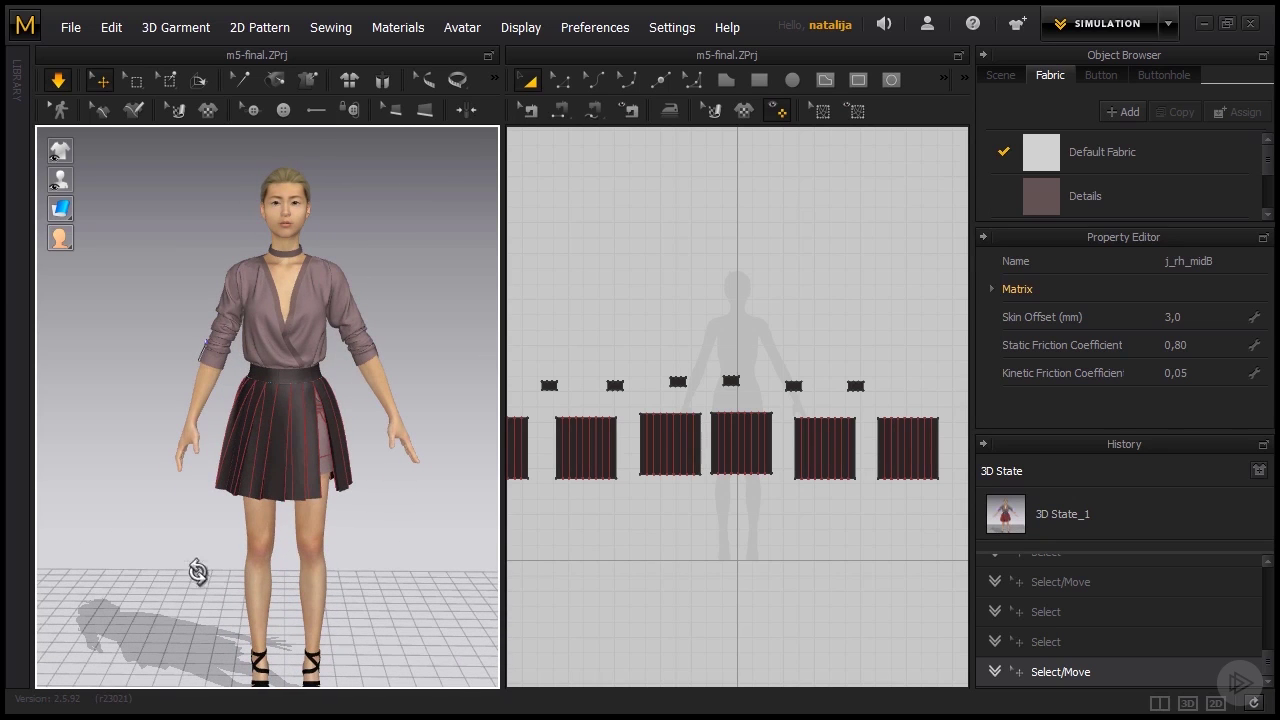
middle_click_drag(183, 563, 189, 569)
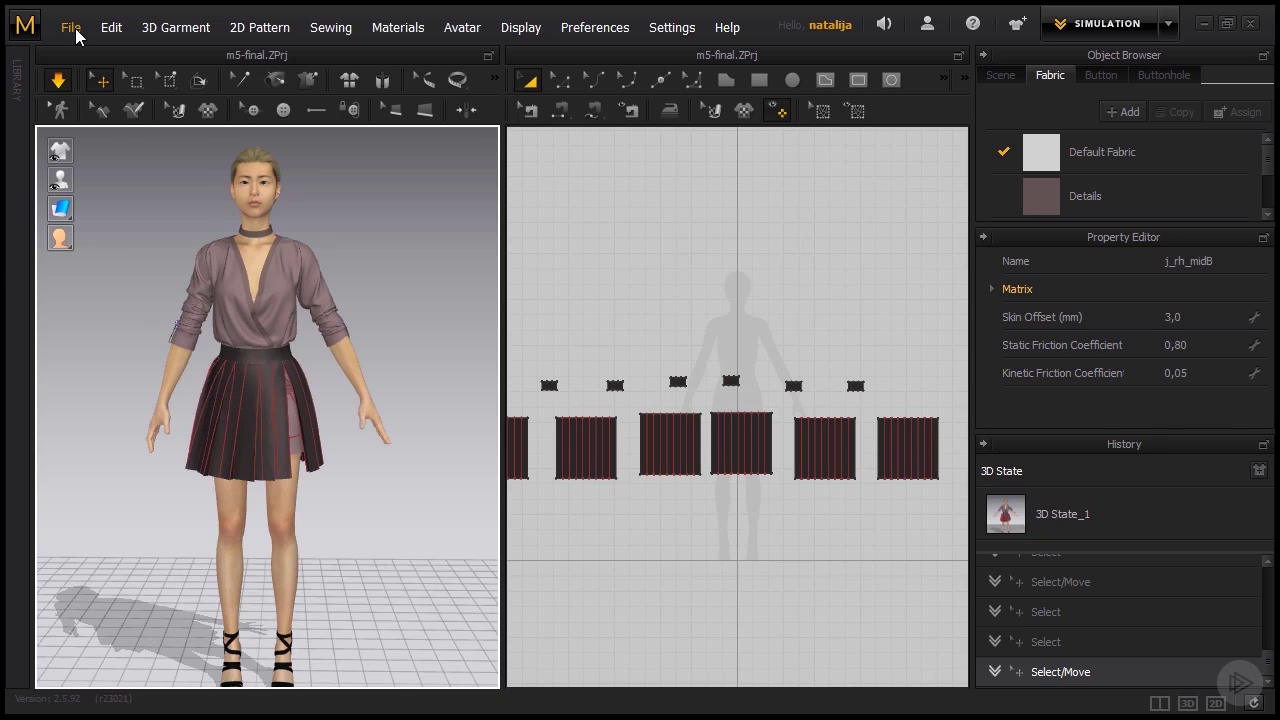
Load the preset pose F_A_pose_04.pos from the Female_A folder onto the avatar.
left_click(76, 31)
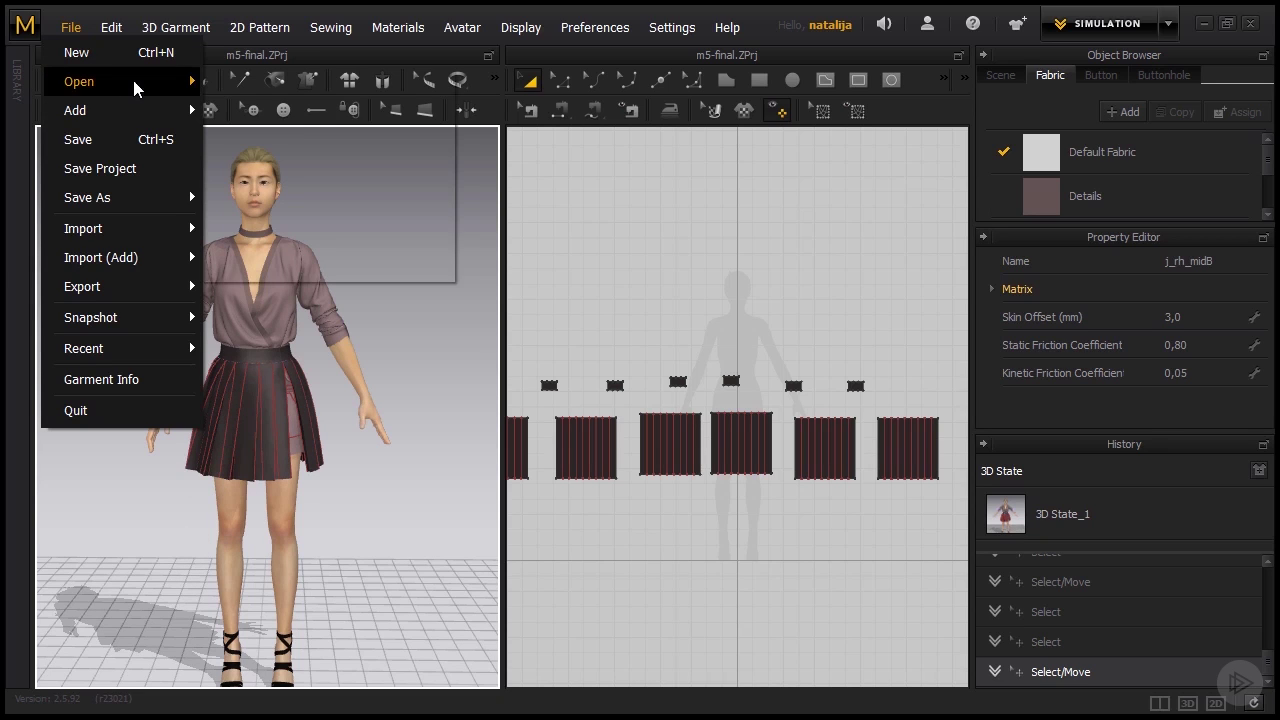
mouse_move(132, 76)
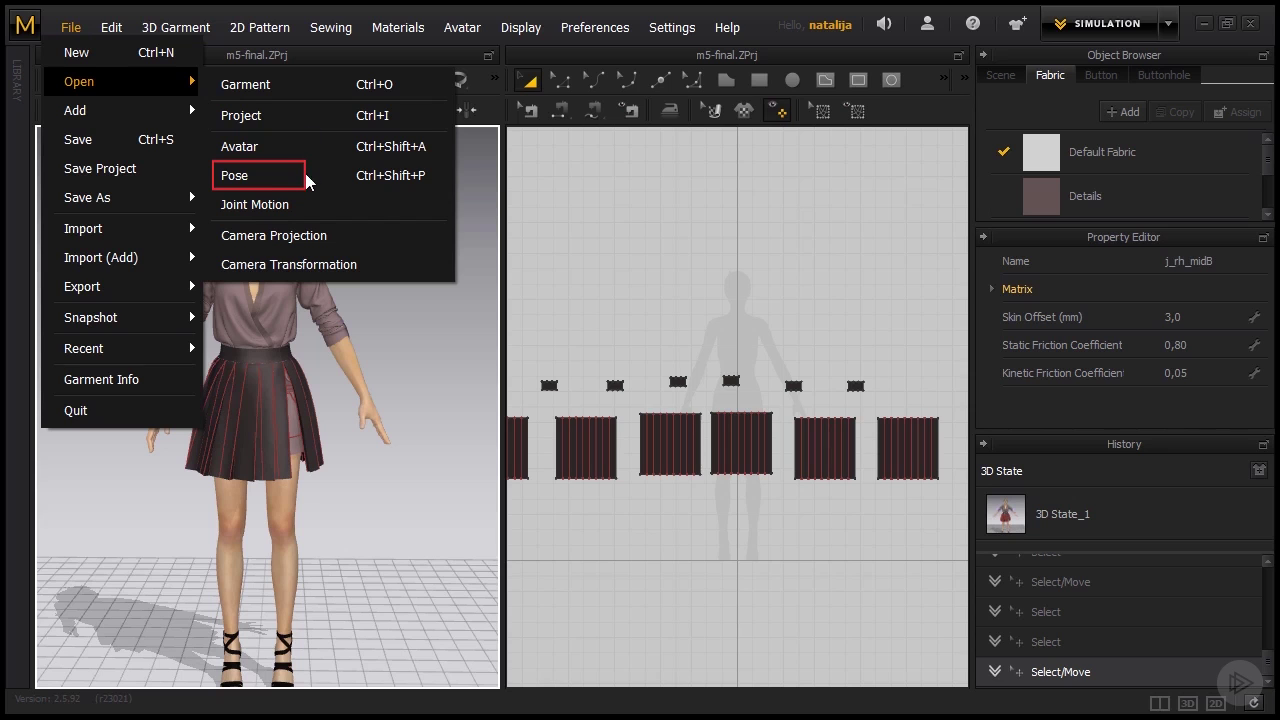
left_click(275, 175)
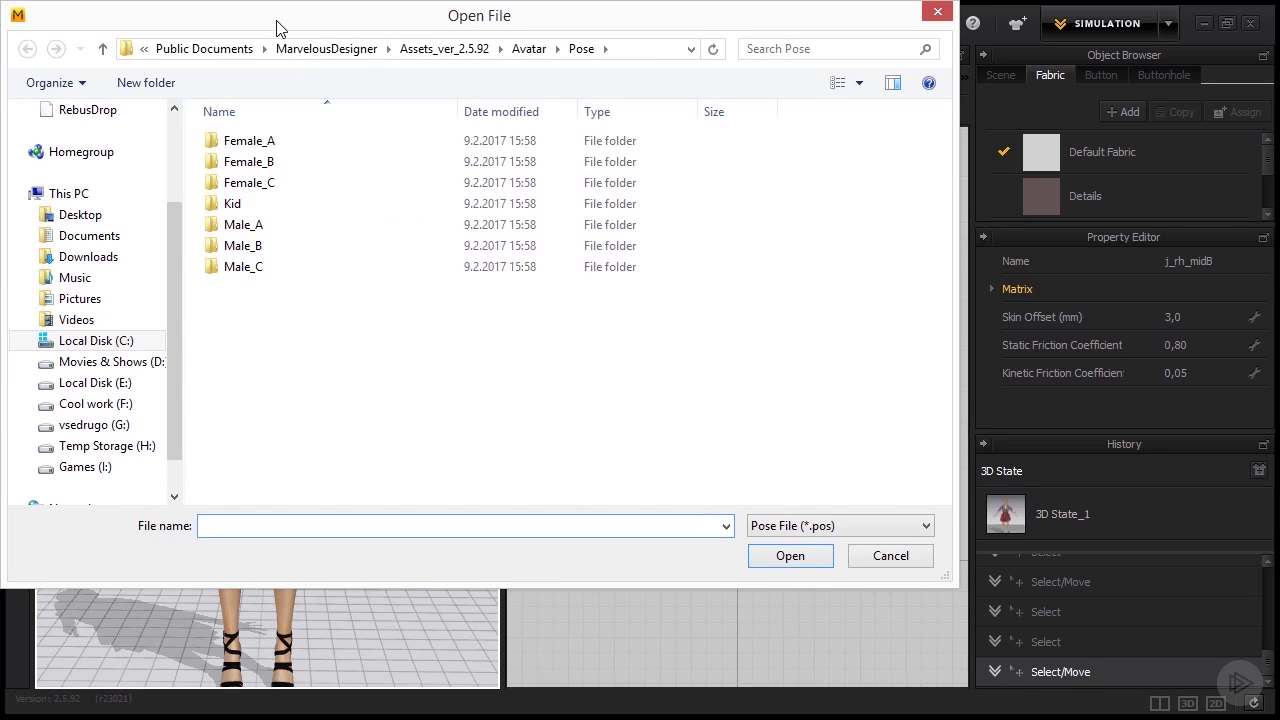
left_click_drag(278, 28, 587, 97)
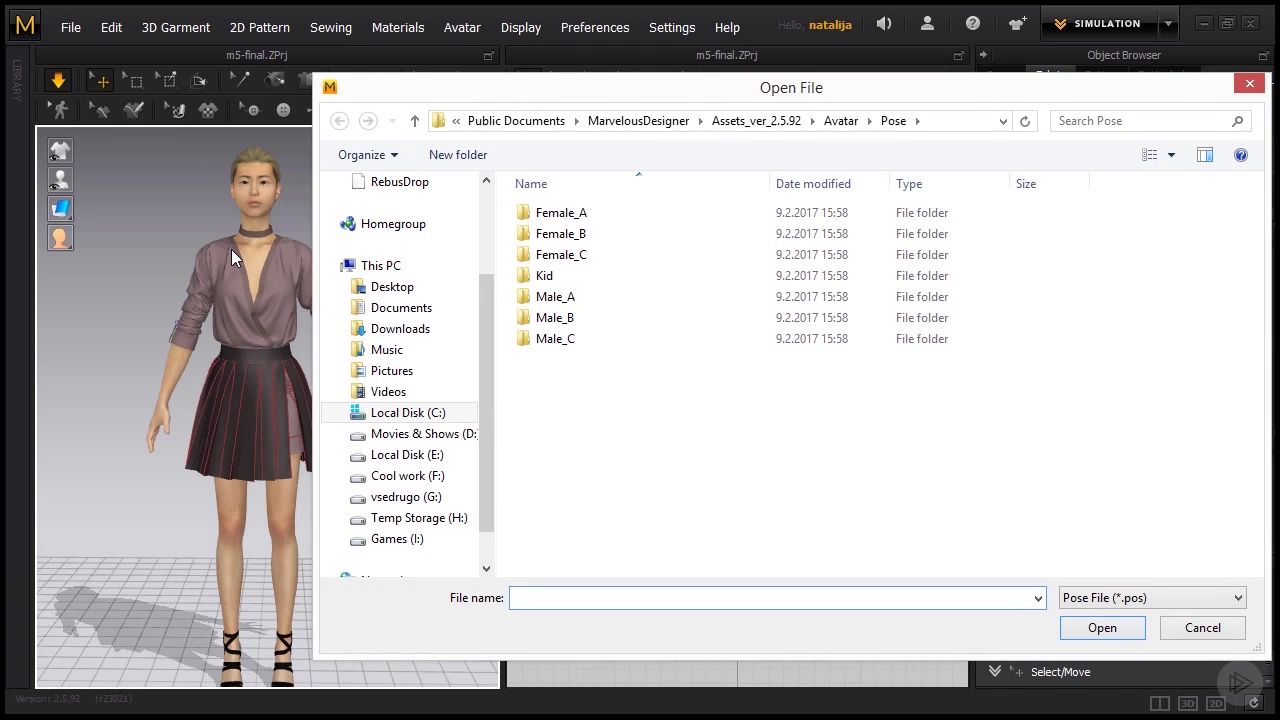
double_click(578, 218)
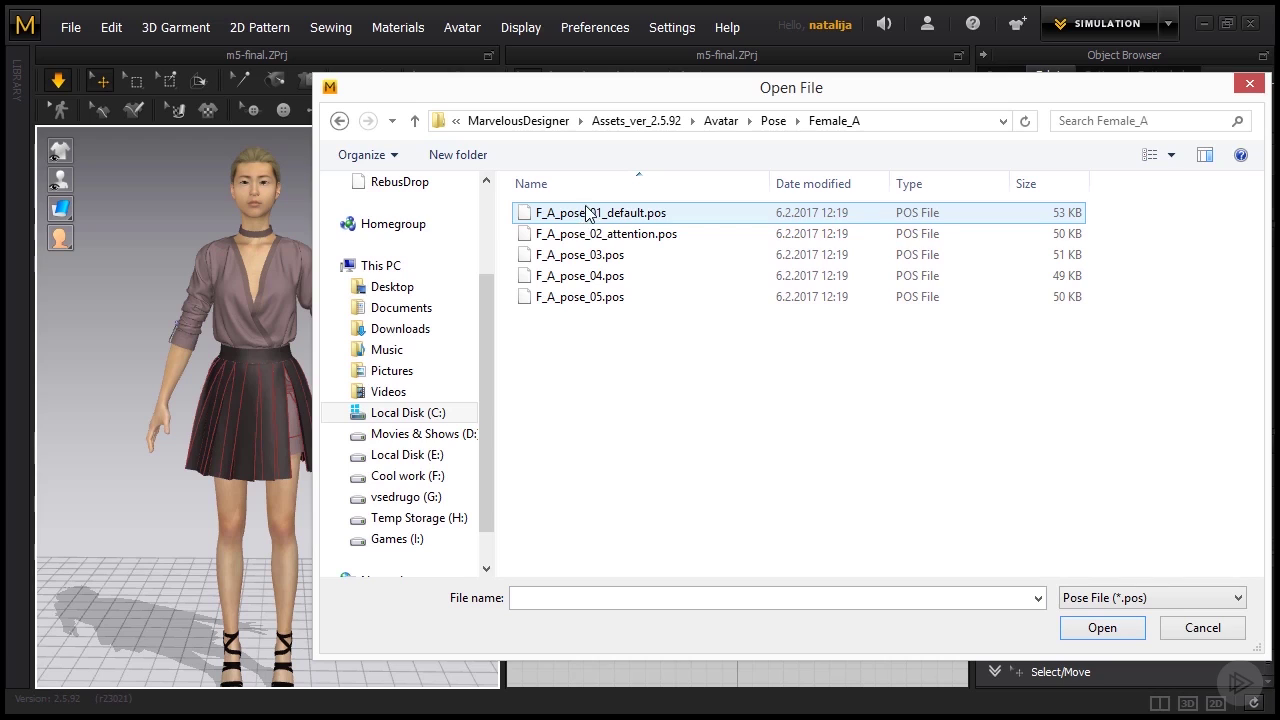
double_click(612, 280)
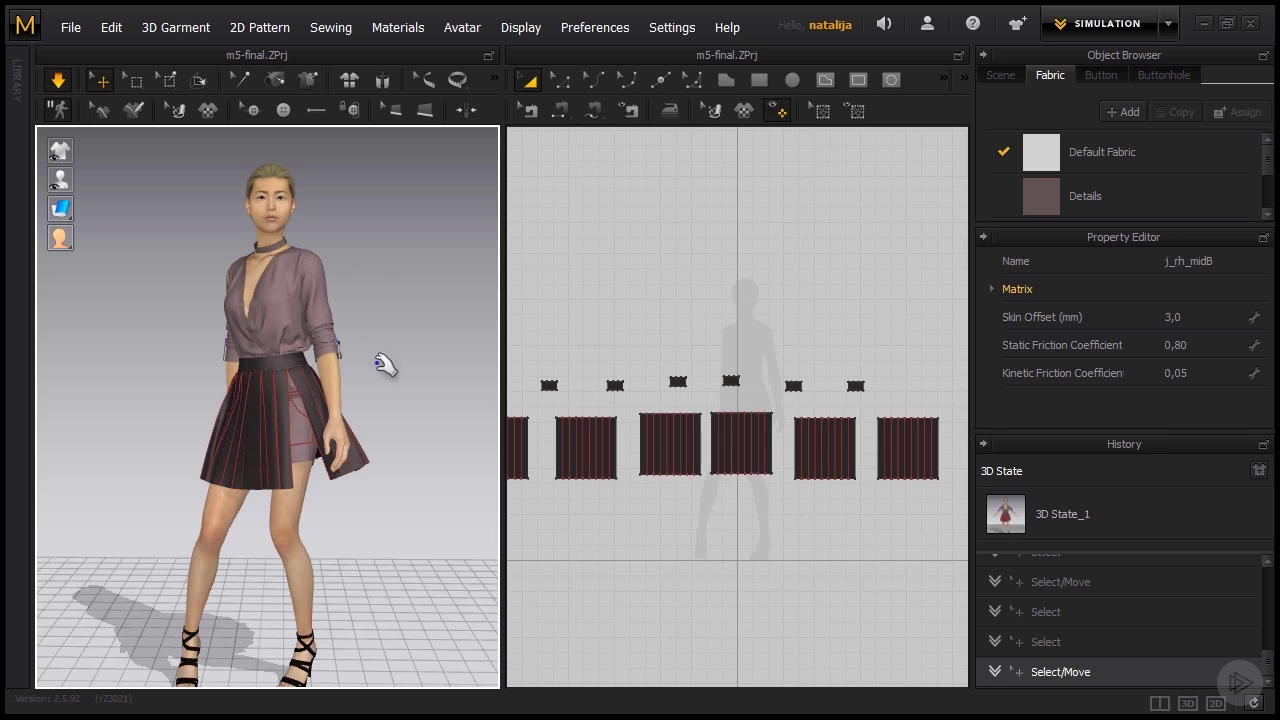
Show the avatar's X-ray joints again on the loaded pose.
mouse_move(394, 373)
right_mouse_down()
mouse_move(215, 390)
mouse_move(94, 384)
mouse_move(423, 380)
mouse_move(410, 387)
right_mouse_up()
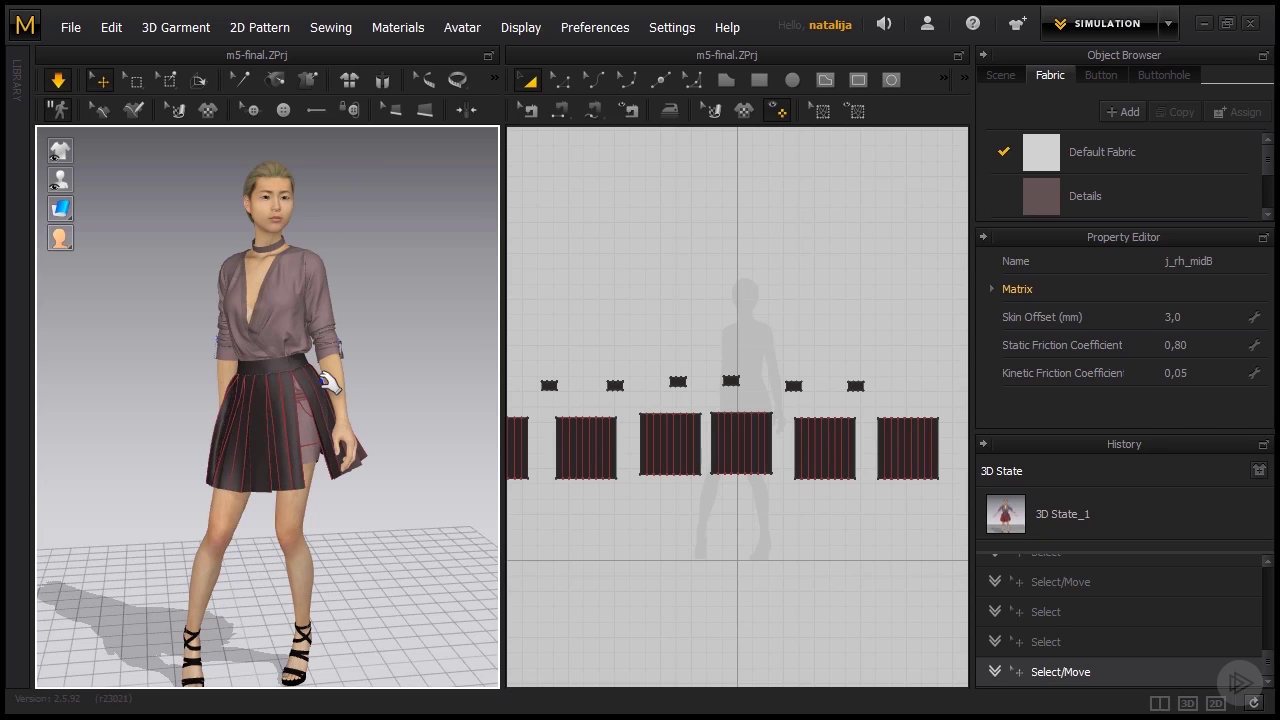
key("shift+x")
scroll(364, 371, "up", 1)
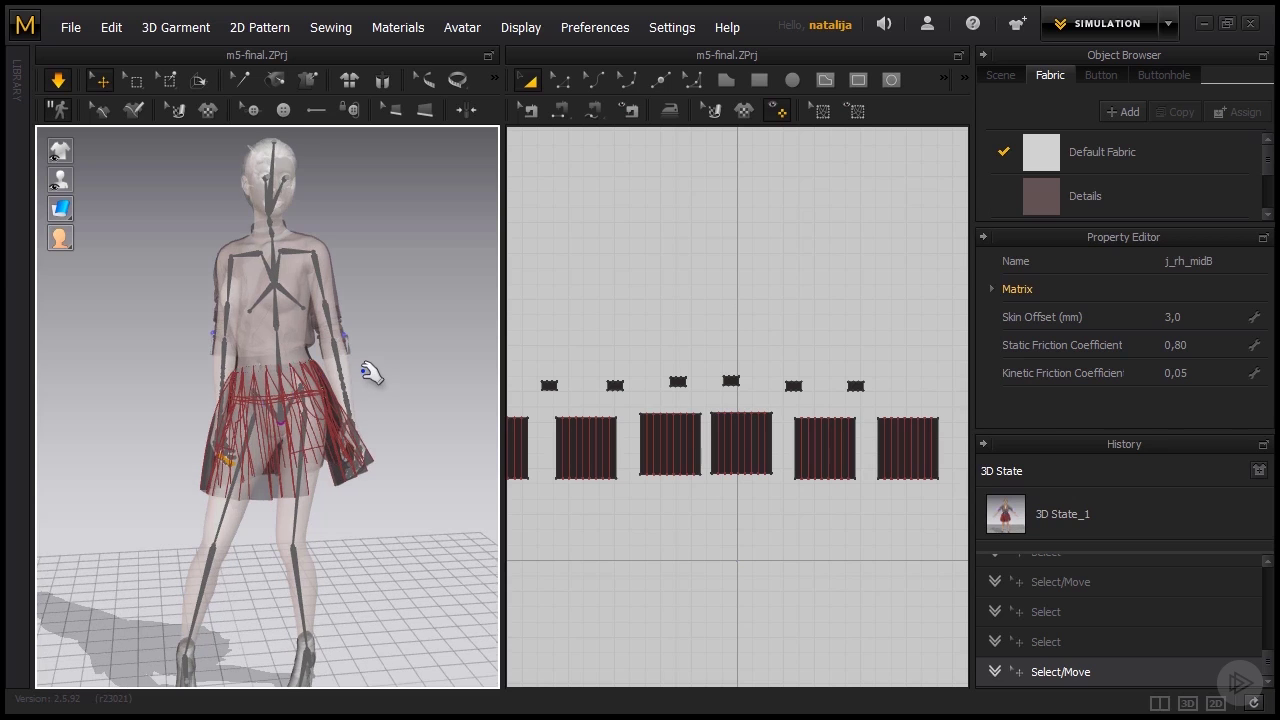
Rotate the left lower arm joint to bend the elbow and raise the forearm away from the skirt.
right_click_drag(372, 388, 244, 390)
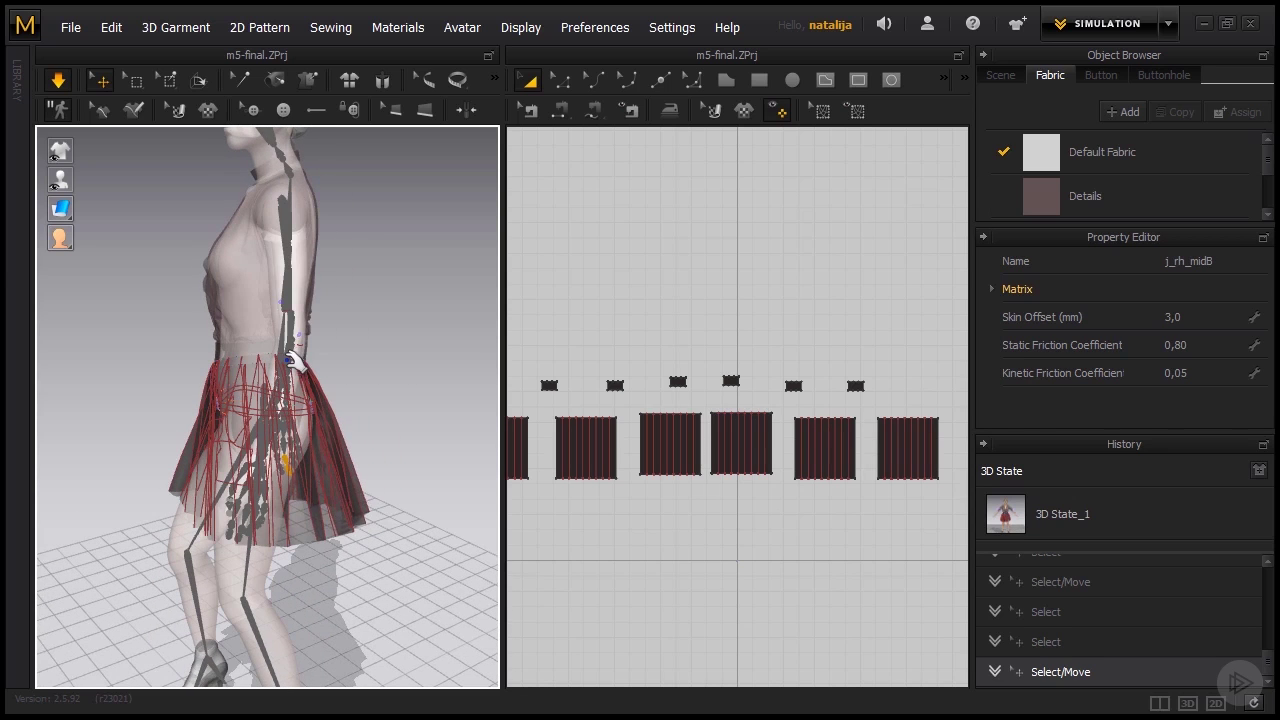
left_click(291, 367)
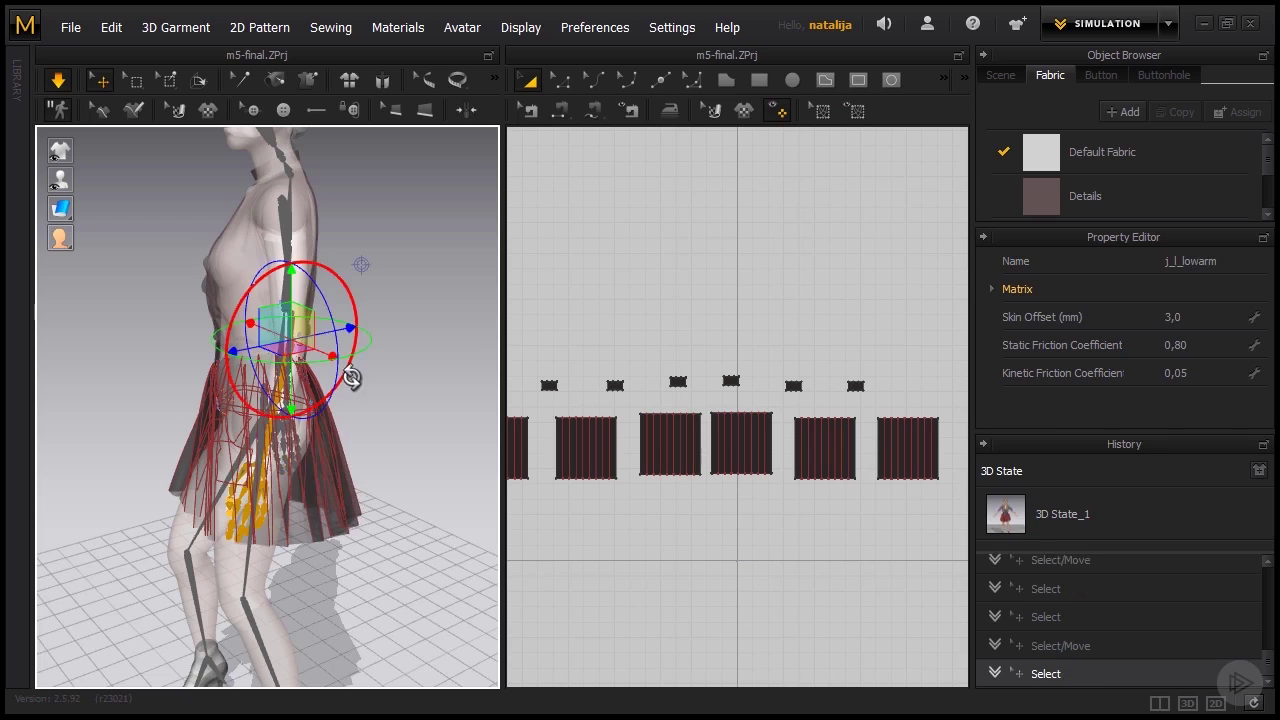
right_click_drag(349, 371, 620, 390)
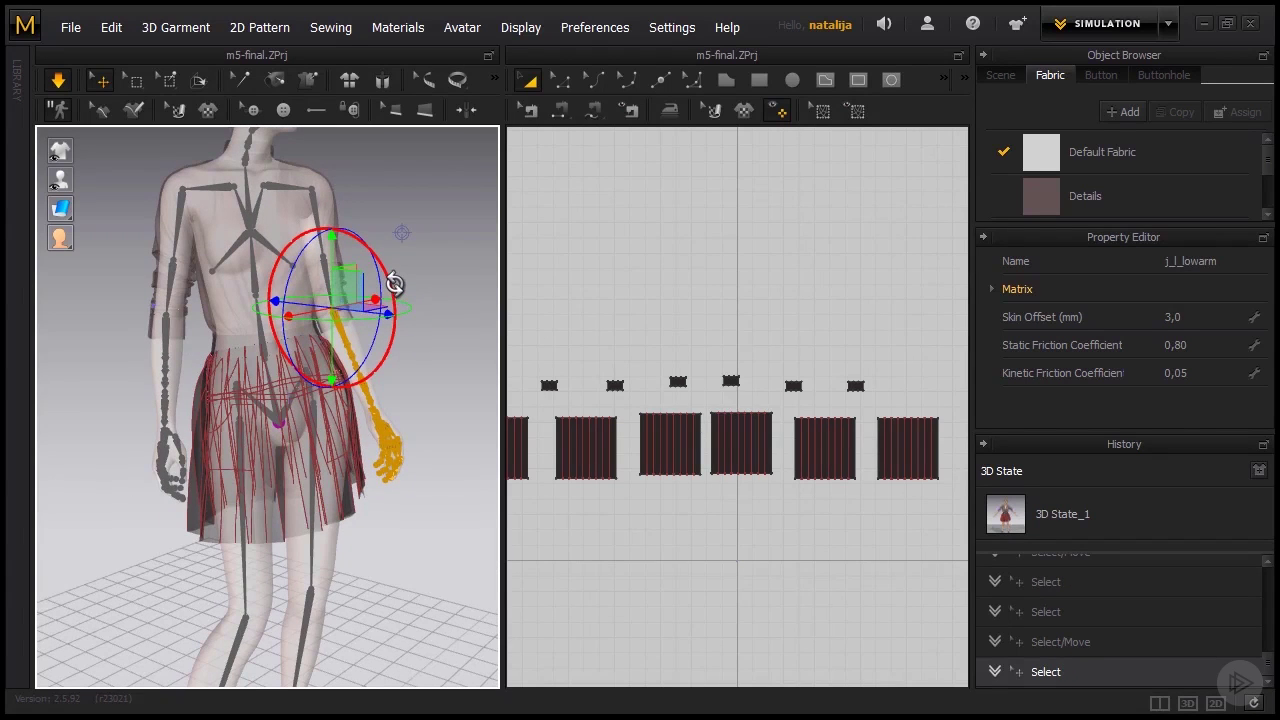
mouse_move(395, 279)
left_mouse_down()
mouse_move(384, 258)
mouse_move(377, 268)
left_mouse_up()
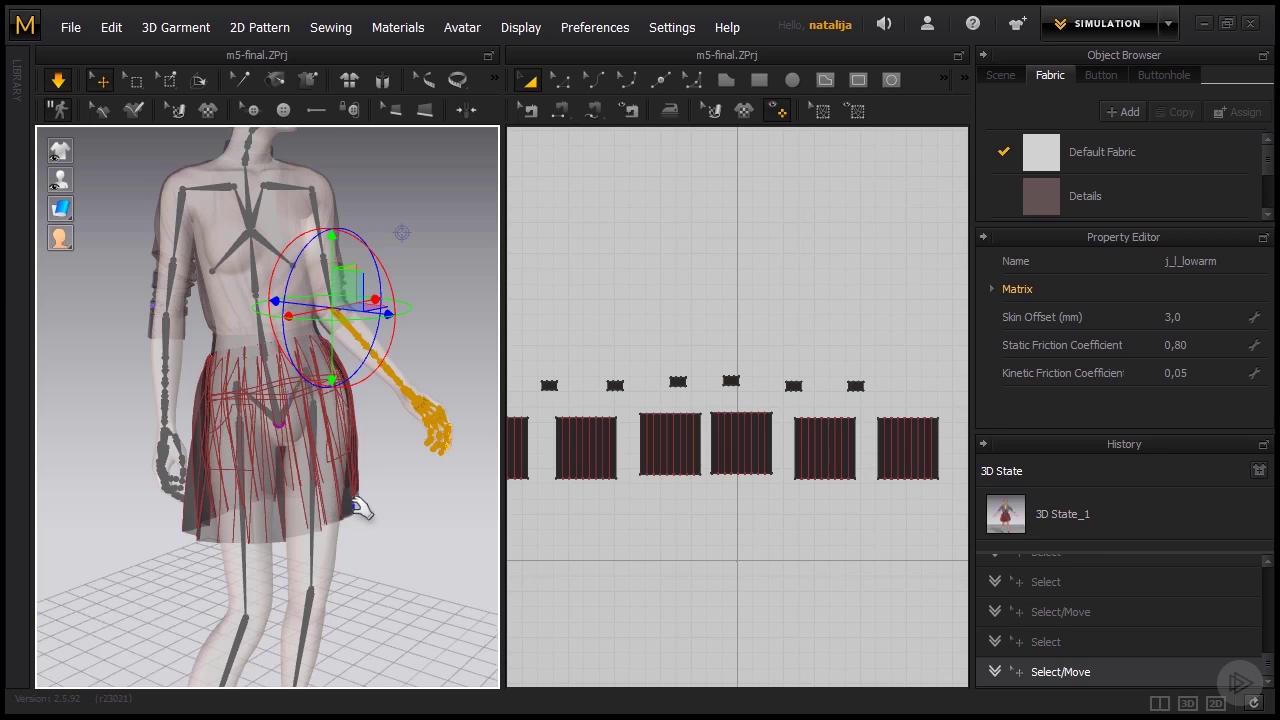
Rotate the left palm joint to bend the hand at the wrist.
right_click_drag(362, 509, 301, 528)
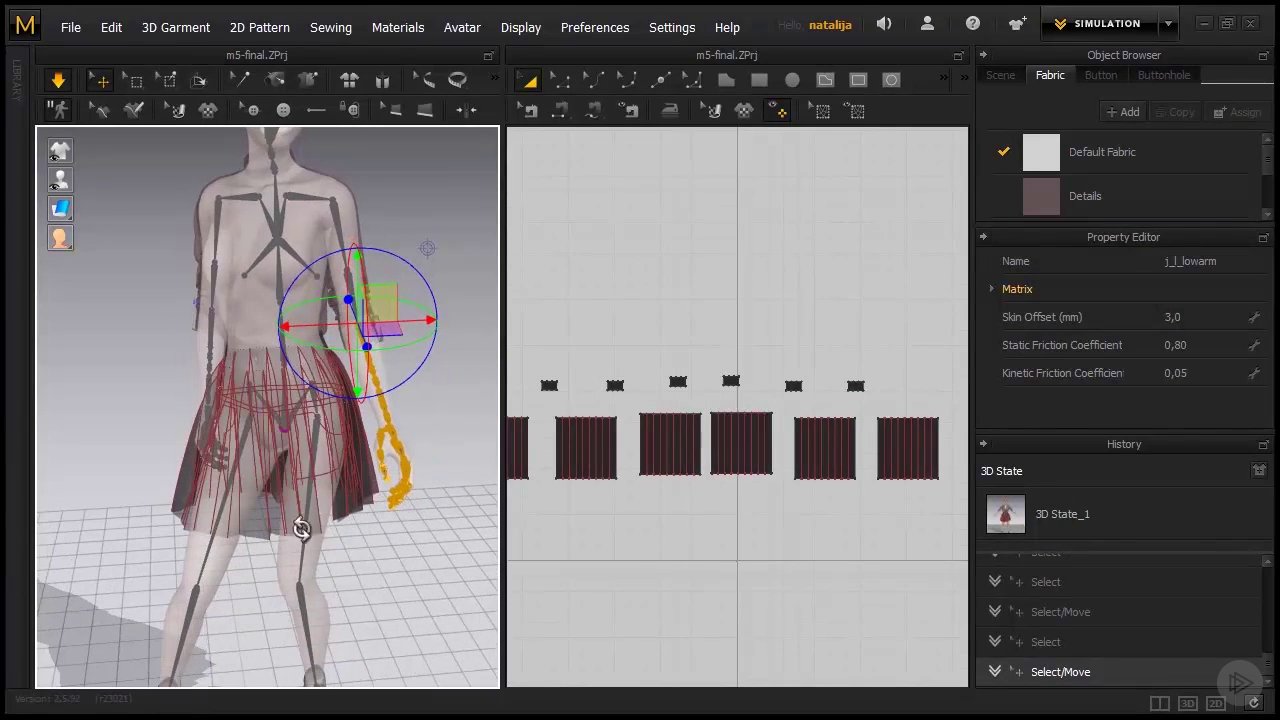
left_click(403, 435)
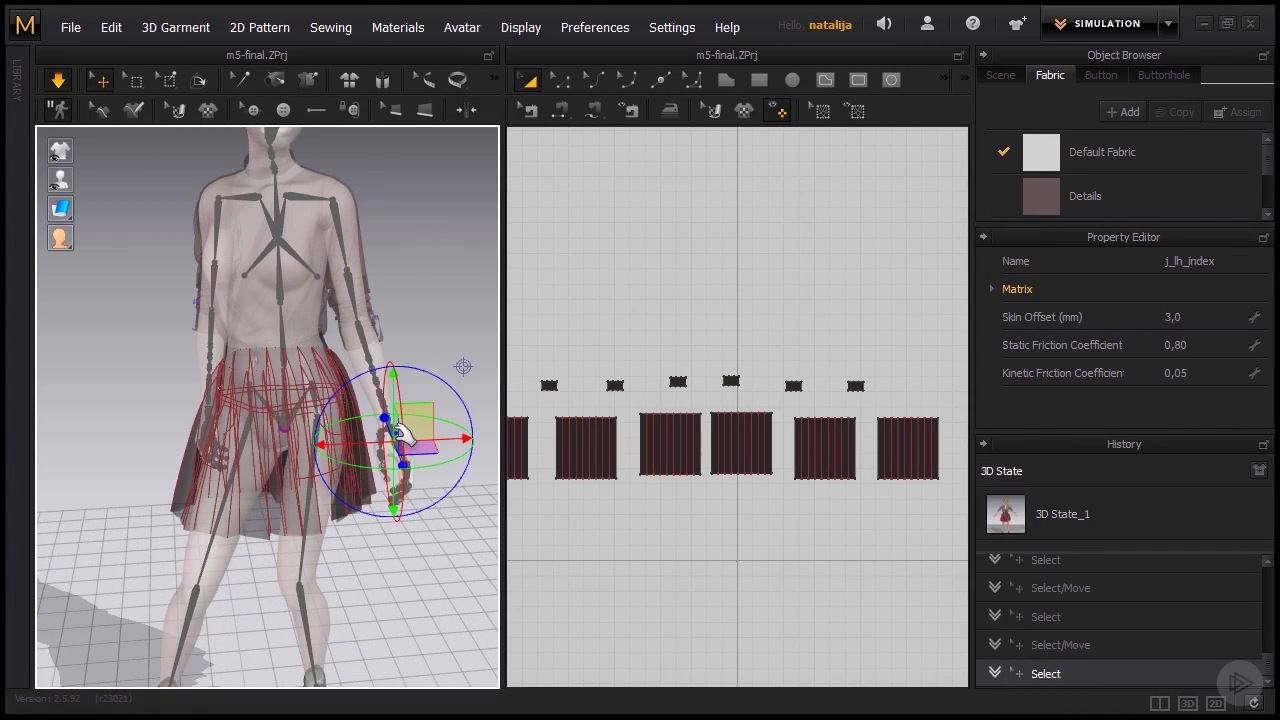
right_click_drag(320, 543, 206, 482)
left_click(363, 543)
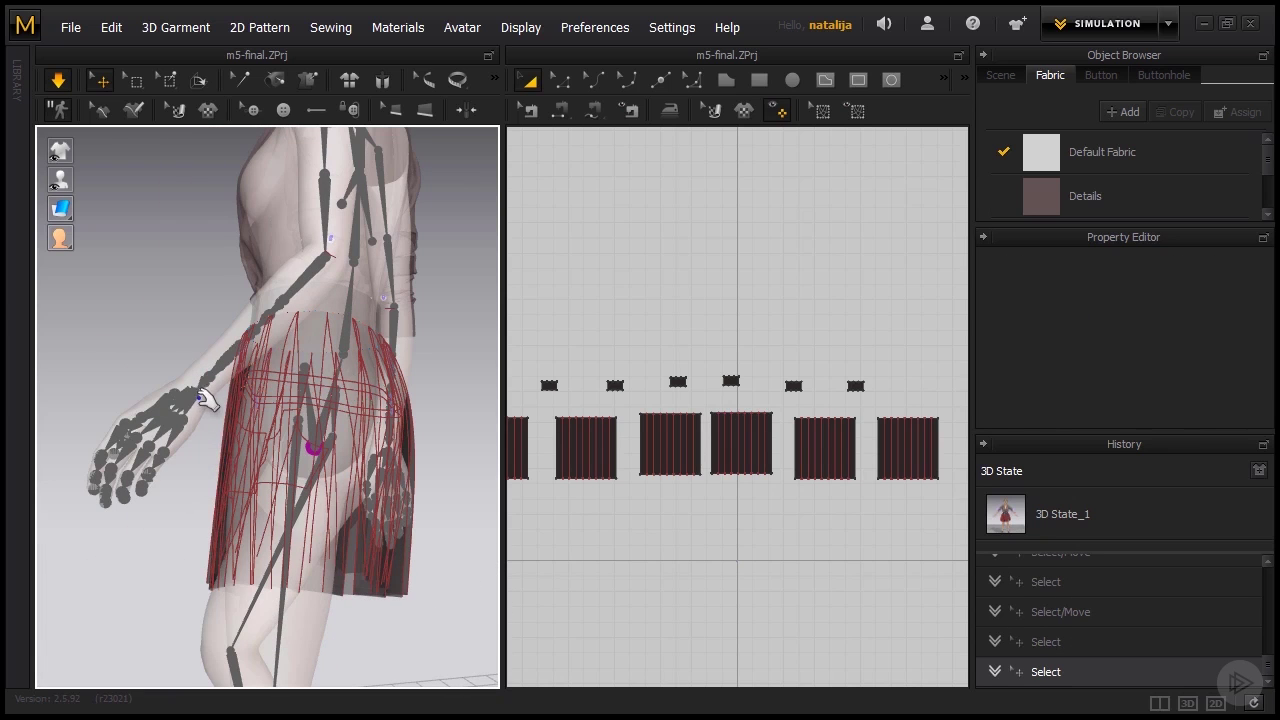
left_click(197, 390)
right_click_drag(134, 391, 234, 431)
left_click_drag(403, 407, 424, 454)
scroll(256, 447, "down", 2)
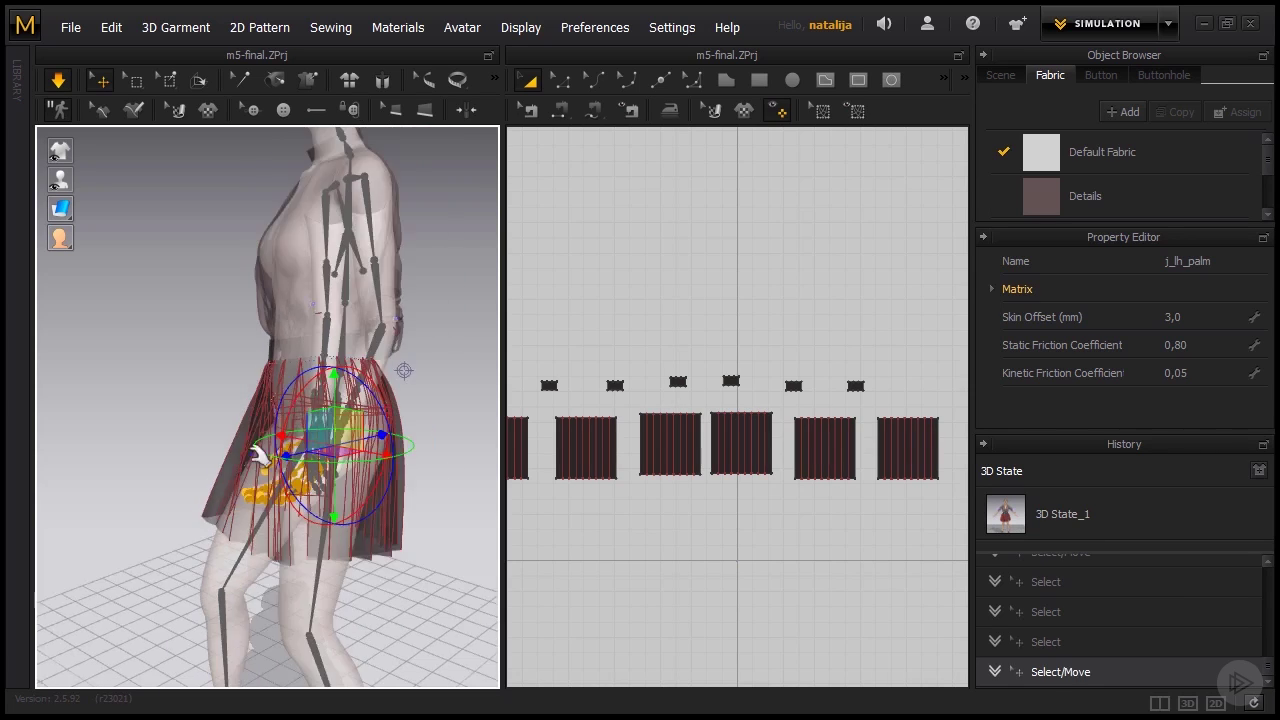
Examine the left hand's adjusted pose and finger joints up close beside the skirt.
right_click_drag(256, 447, 462, 501)
middle_click_drag(462, 501, 336, 525)
scroll(381, 495, "up", 1)
left_click(380, 498)
right_click_drag(380, 498, 355, 532)
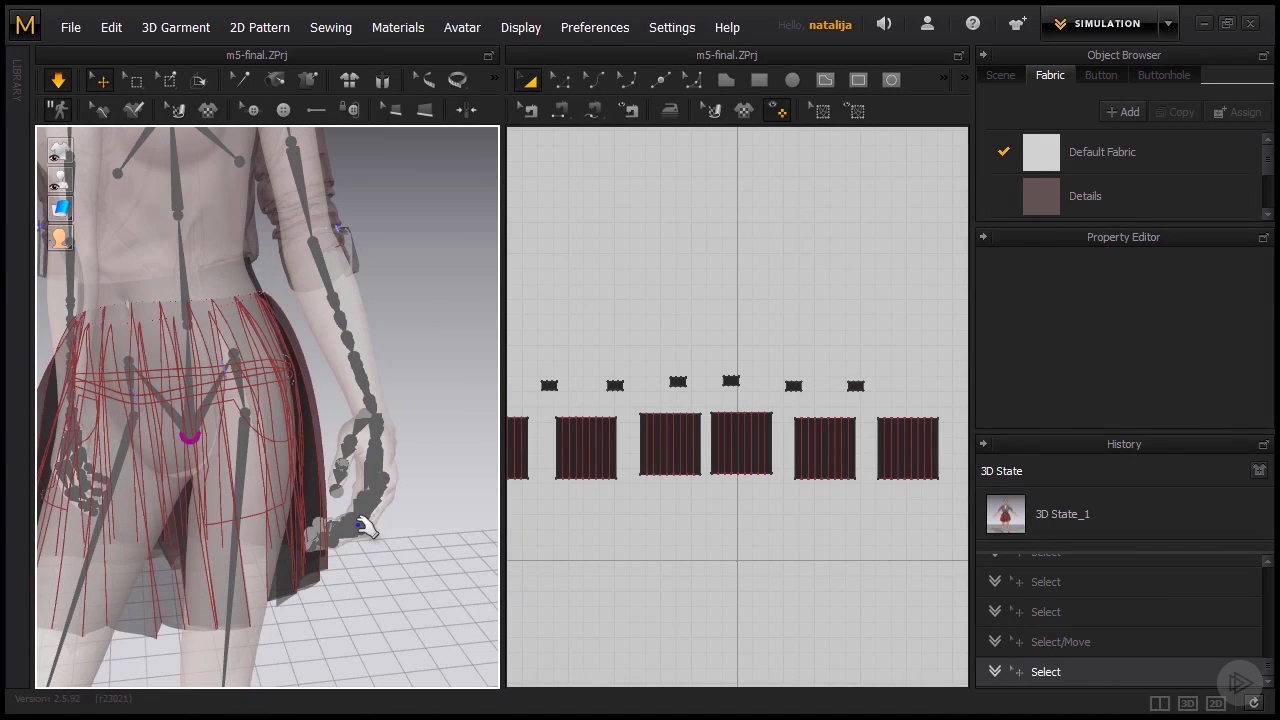
left_click(357, 526)
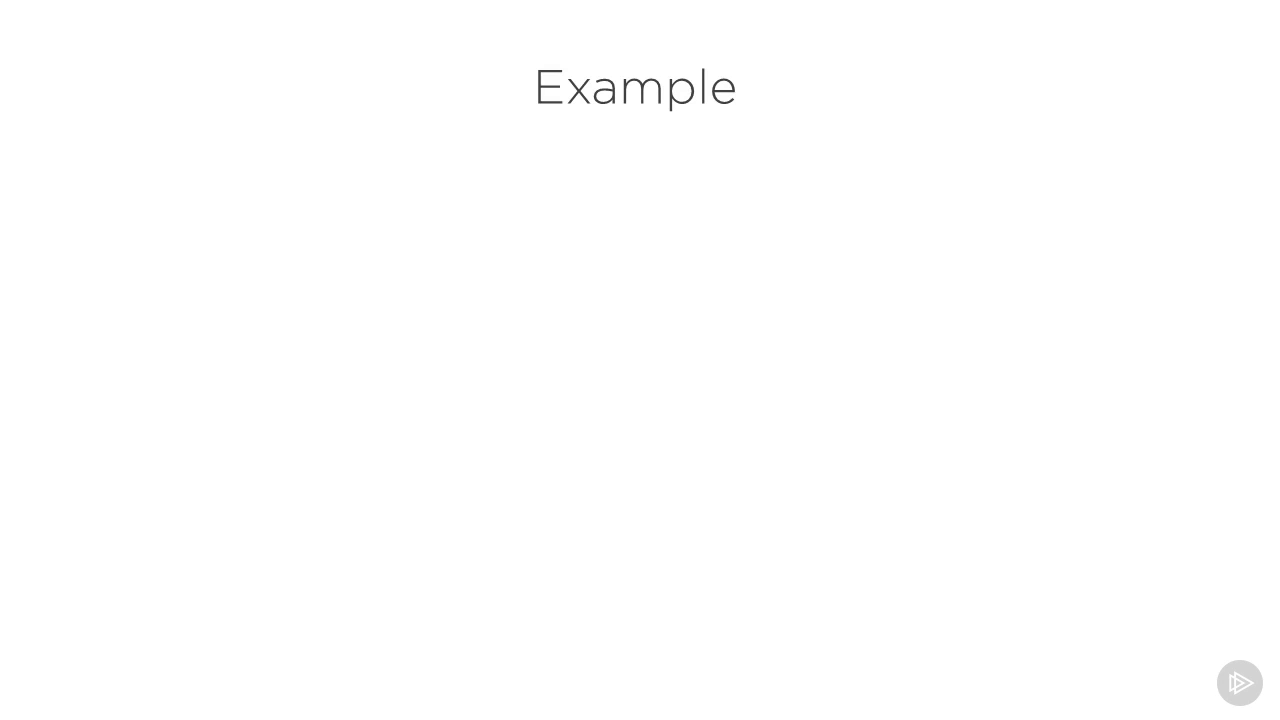